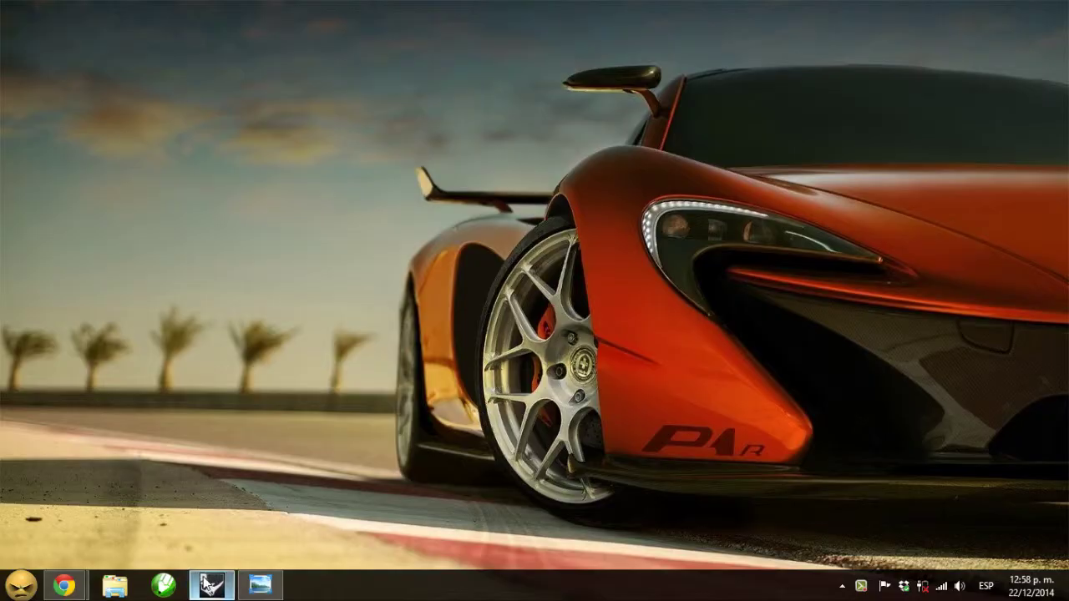
Step: Switch to the Rhinoceros model and examine the separated long body, middle piece and tip piece
{"action": "left_click", "coordinate": [212, 579]}
{"action": "right_click_drag", "start_coordinate": [672, 248], "coordinate": [630, 241]}
{"action": "scroll", "coordinate": [714, 313], "scroll_direction": "up", "scroll_amount": 5}
{"action": "scroll", "coordinate": [632, 352], "scroll_direction": "down", "scroll_amount": 5}
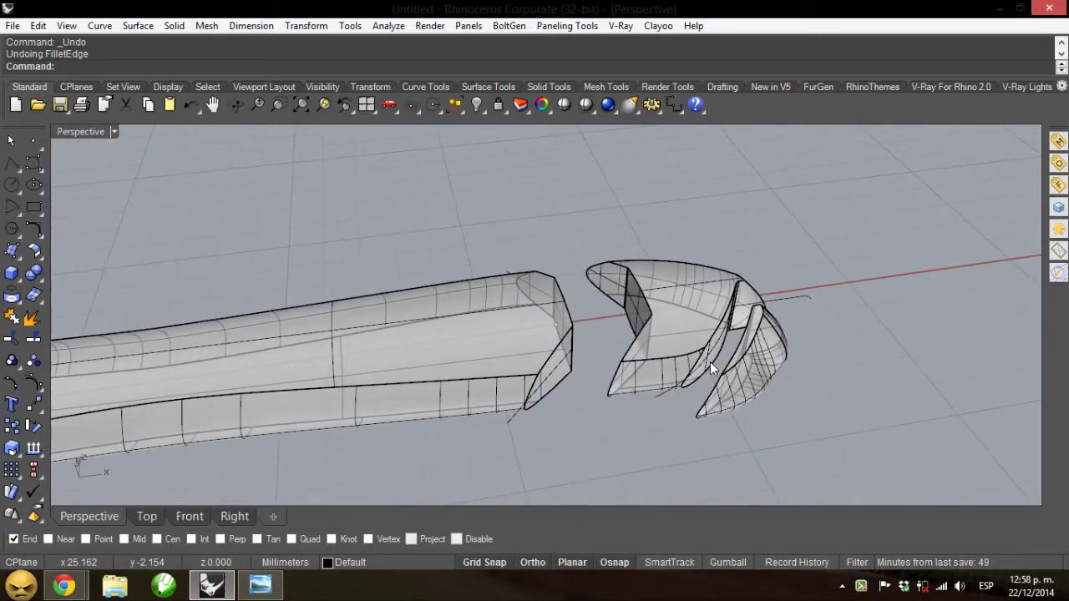
{"action": "scroll", "coordinate": [710, 367], "scroll_direction": "down", "scroll_amount": 5}
{"action": "right_click_drag", "start_coordinate": [601, 293], "coordinate": [563, 279]}
{"action": "scroll", "coordinate": [729, 386], "scroll_direction": "up", "scroll_amount": 5}
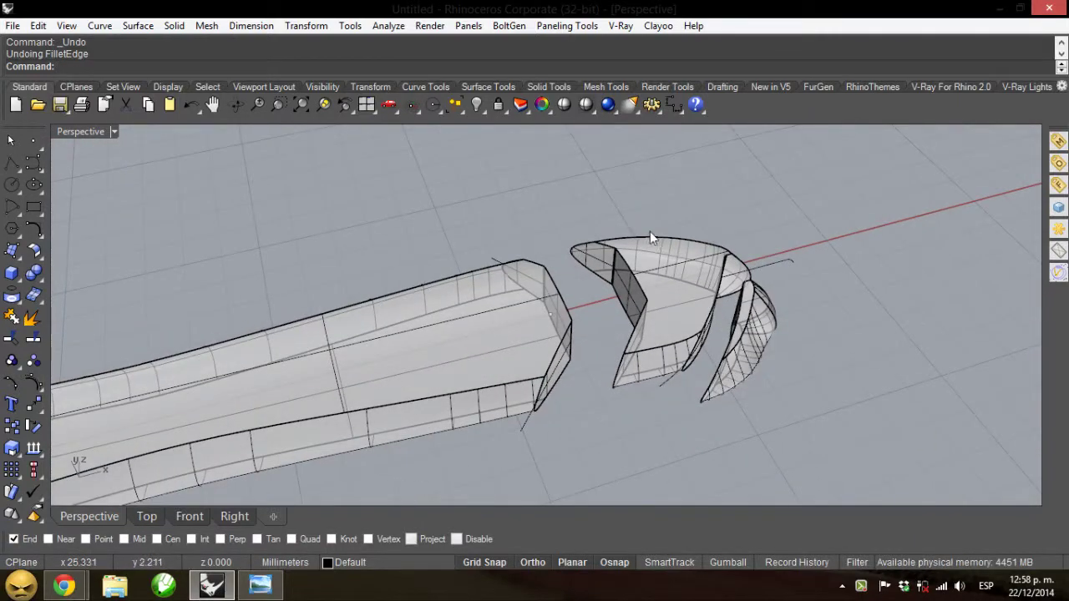
{"action": "scroll", "coordinate": [695, 256], "scroll_direction": "up", "scroll_amount": 1}
{"action": "scroll", "coordinate": [694, 268], "scroll_direction": "up", "scroll_amount": 2}
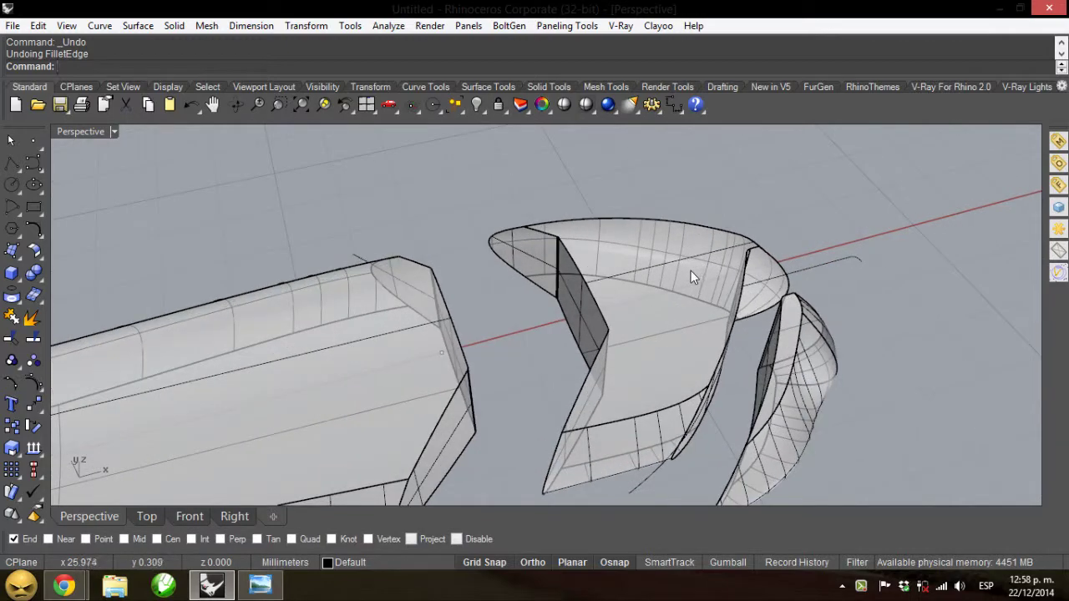
Step: Fillet the chained outline edges of the long body's faceted end face beside the middle piece with a 0.05 mm radius
{"action": "right_click_drag", "start_coordinate": [688, 270], "coordinate": [408, 279]}
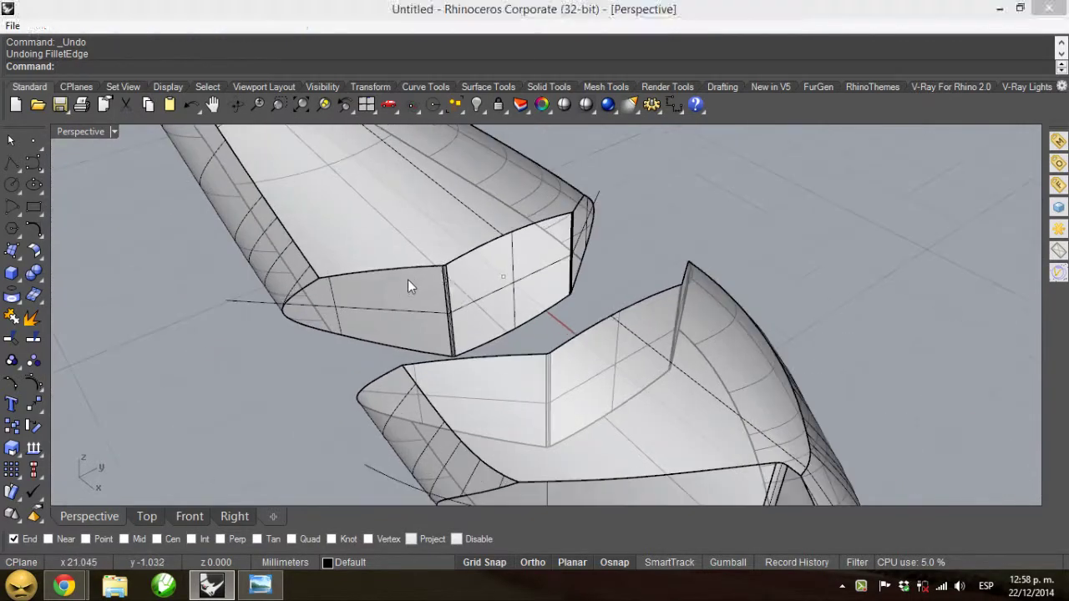
{"action": "middle_click", "coordinate": [408, 286]}
{"action": "scroll", "coordinate": [434, 294], "scroll_direction": "up", "scroll_amount": 3}
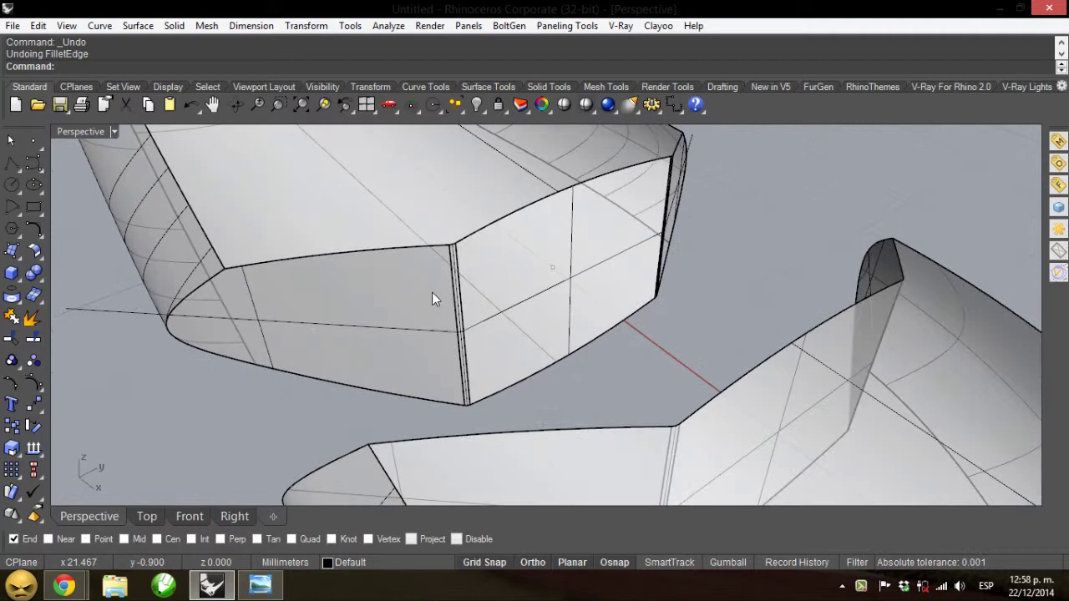
{"action": "right_click", "coordinate": [487, 259]}
{"action": "left_click", "coordinate": [228, 67]}
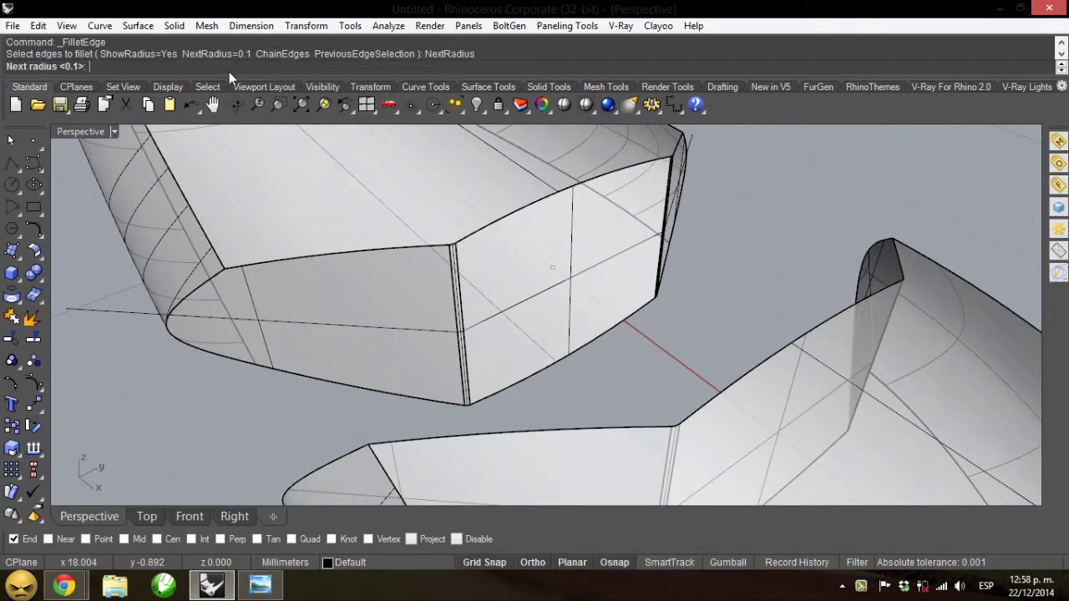
{"action": "type", "text": ".0"}
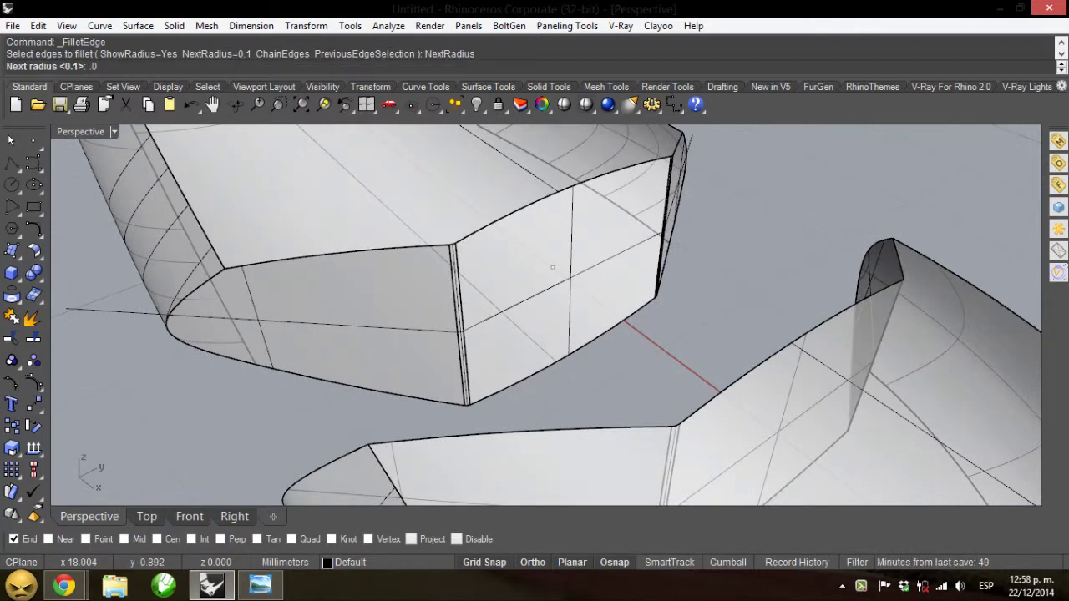
{"action": "type", "text": "5"}
{"action": "key", "text": "Return"}
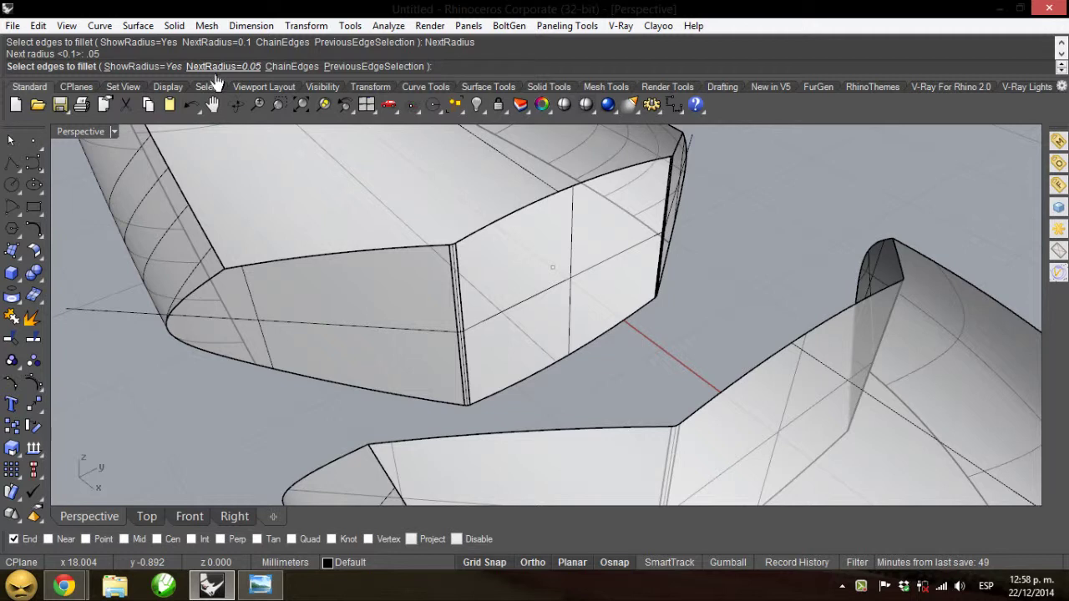
{"action": "left_click", "coordinate": [293, 67]}
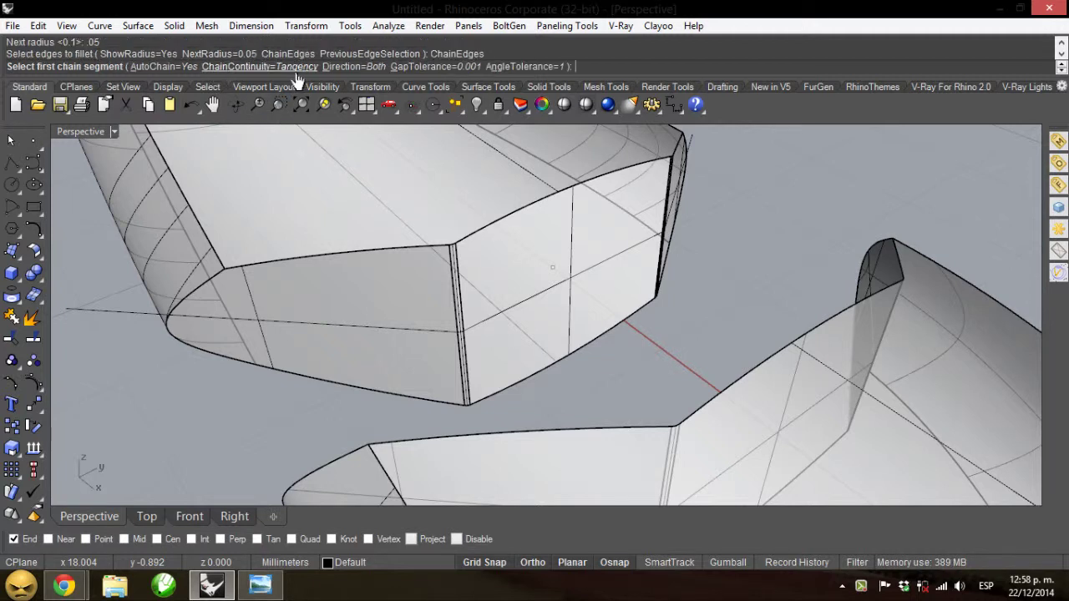
{"action": "left_click", "coordinate": [371, 248]}
{"action": "left_click", "coordinate": [196, 288]}
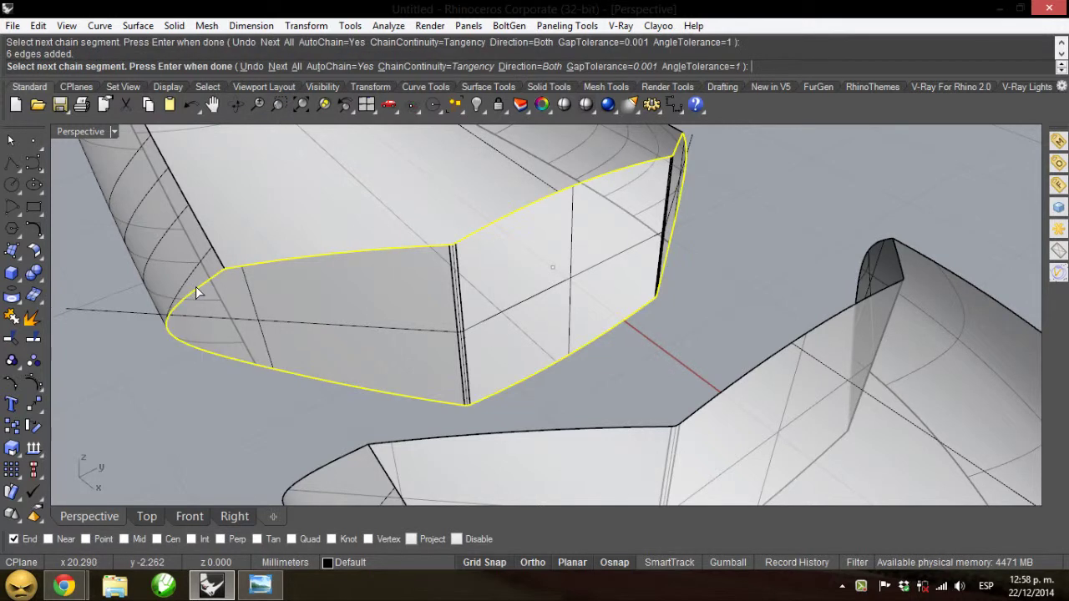
{"action": "key", "text": "Return"}
{"action": "key", "text": "Return"}
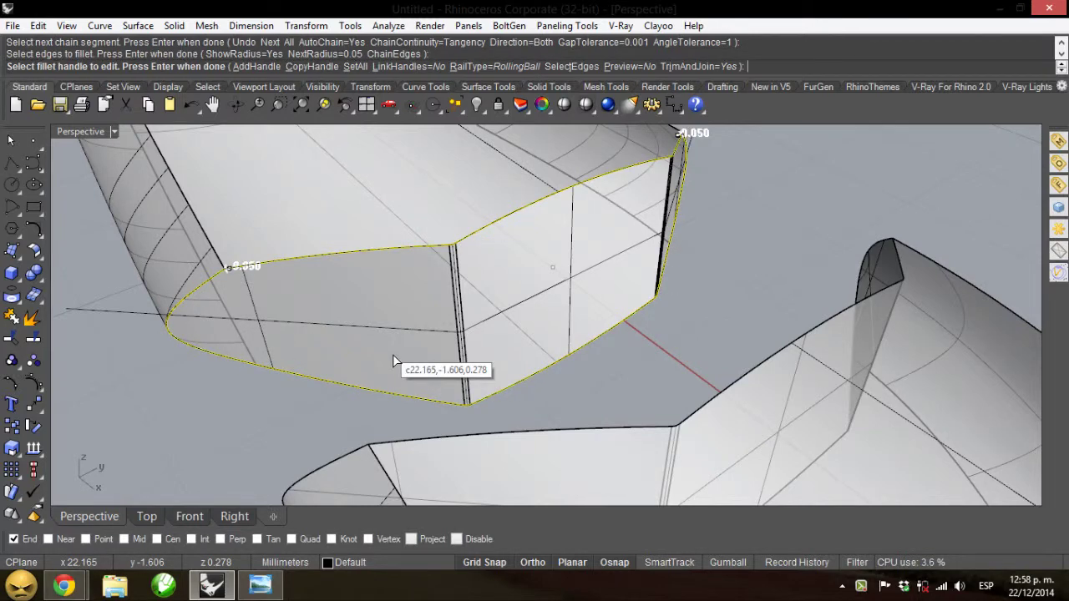
{"action": "key", "text": "Return"}
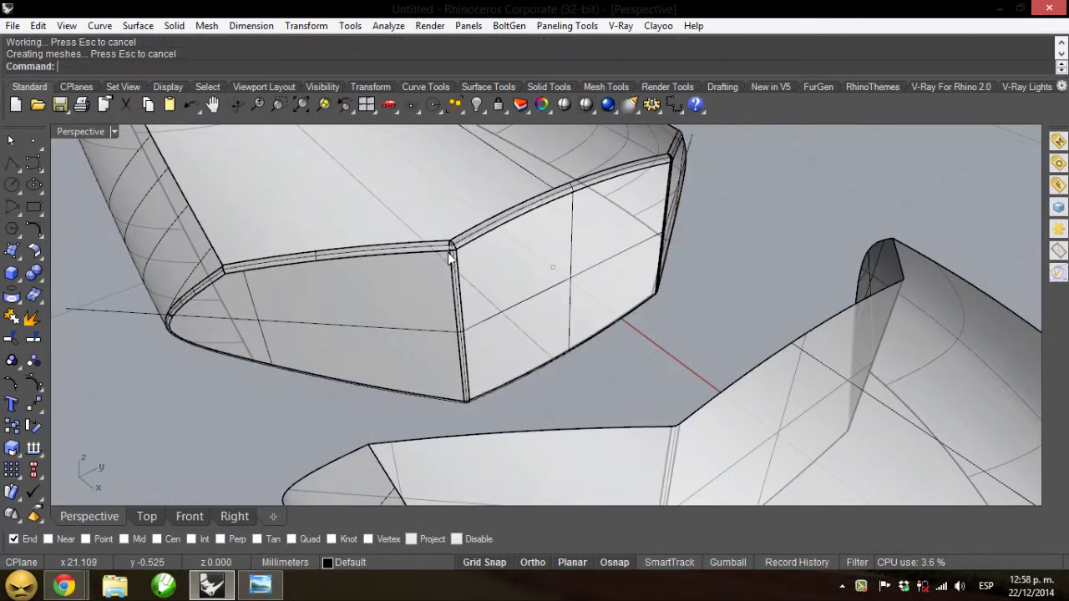
Step: Fillet the chained outline edges of the middle piece's faceted face toward the long body with a 0.05 mm radius
{"action": "right_click_drag", "start_coordinate": [447, 252], "coordinate": [590, 203]}
{"action": "scroll", "coordinate": [466, 232], "scroll_direction": "up", "scroll_amount": 8}
{"action": "scroll", "coordinate": [340, 337], "scroll_direction": "down", "scroll_amount": 8}
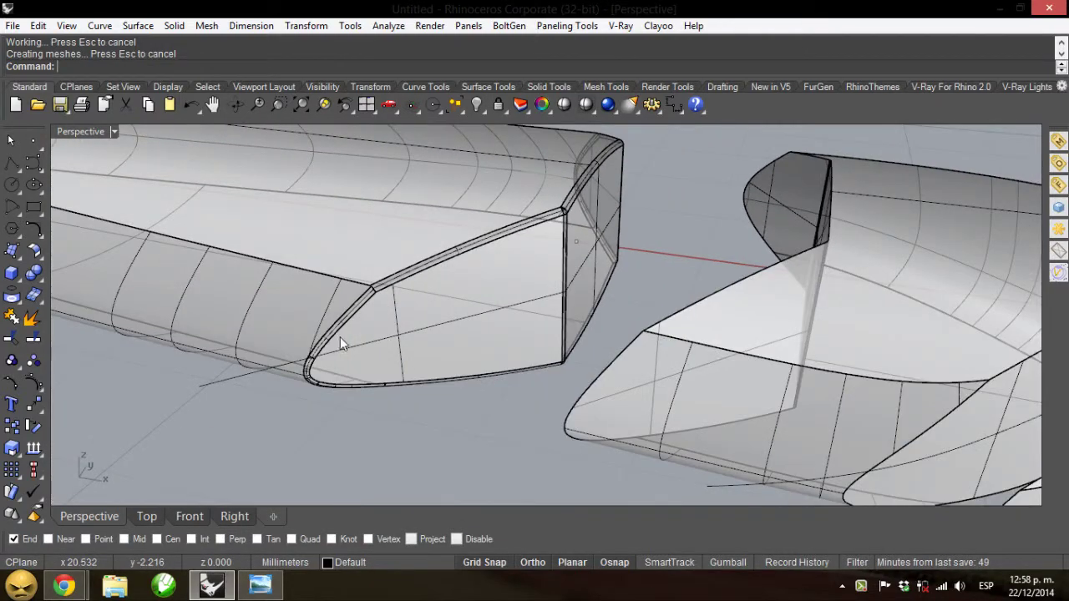
{"action": "mouse_move", "coordinate": [340, 337]}
{"action": "right_mouse_down"}
{"action": "mouse_move", "coordinate": [518, 243]}
{"action": "mouse_move", "coordinate": [354, 366]}
{"action": "mouse_move", "coordinate": [425, 307]}
{"action": "mouse_move", "coordinate": [536, 324]}
{"action": "mouse_move", "coordinate": [534, 334]}
{"action": "mouse_move", "coordinate": [599, 246]}
{"action": "mouse_move", "coordinate": [525, 260]}
{"action": "mouse_move", "coordinate": [432, 303]}
{"action": "mouse_move", "coordinate": [428, 224]}
{"action": "mouse_move", "coordinate": [342, 322]}
{"action": "right_mouse_up"}
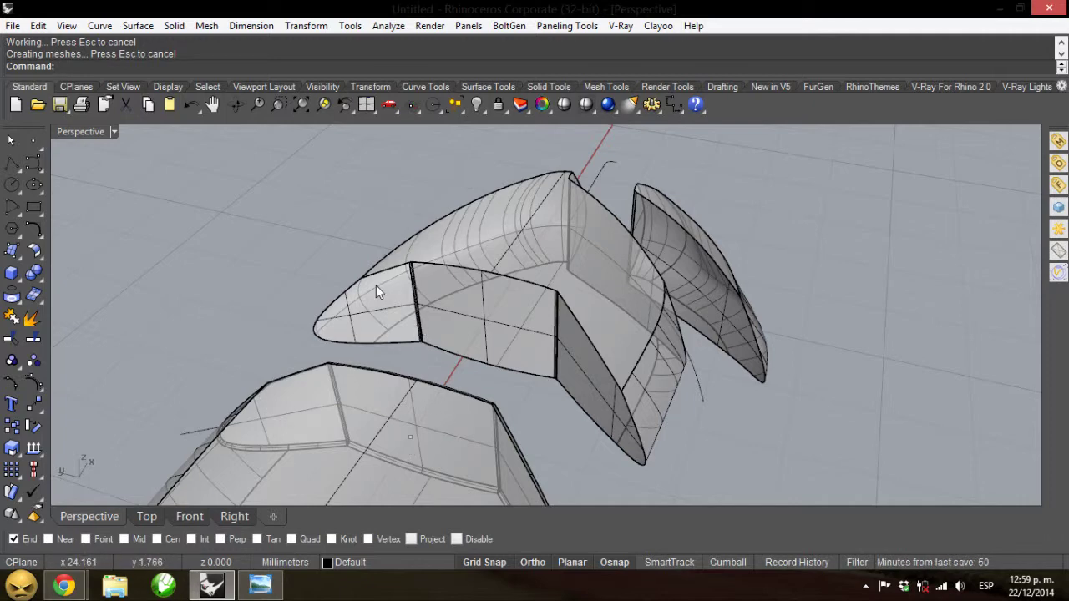
{"action": "scroll", "coordinate": [376, 285], "scroll_direction": "up", "scroll_amount": 5}
{"action": "right_click_drag", "start_coordinate": [430, 322], "coordinate": [490, 334]}
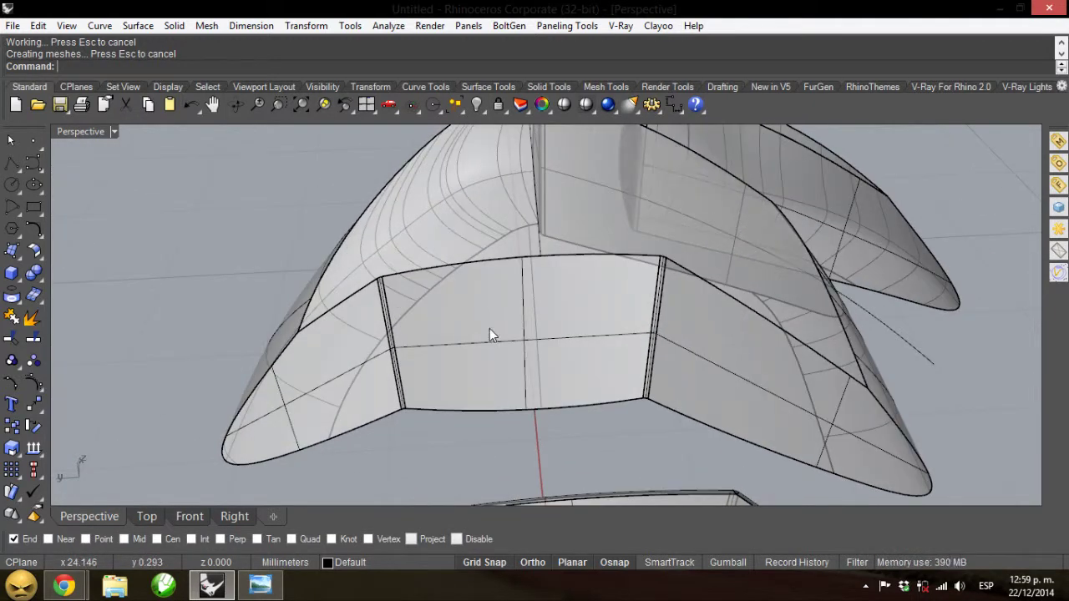
{"action": "right_click", "coordinate": [489, 329]}
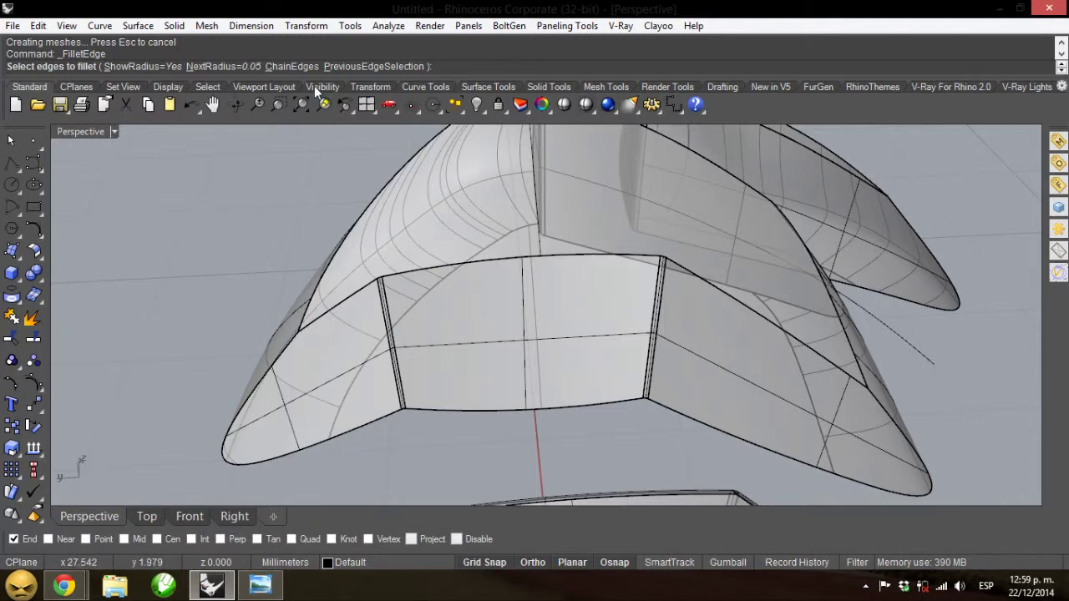
{"action": "left_click", "coordinate": [292, 66]}
{"action": "left_click", "coordinate": [337, 316]}
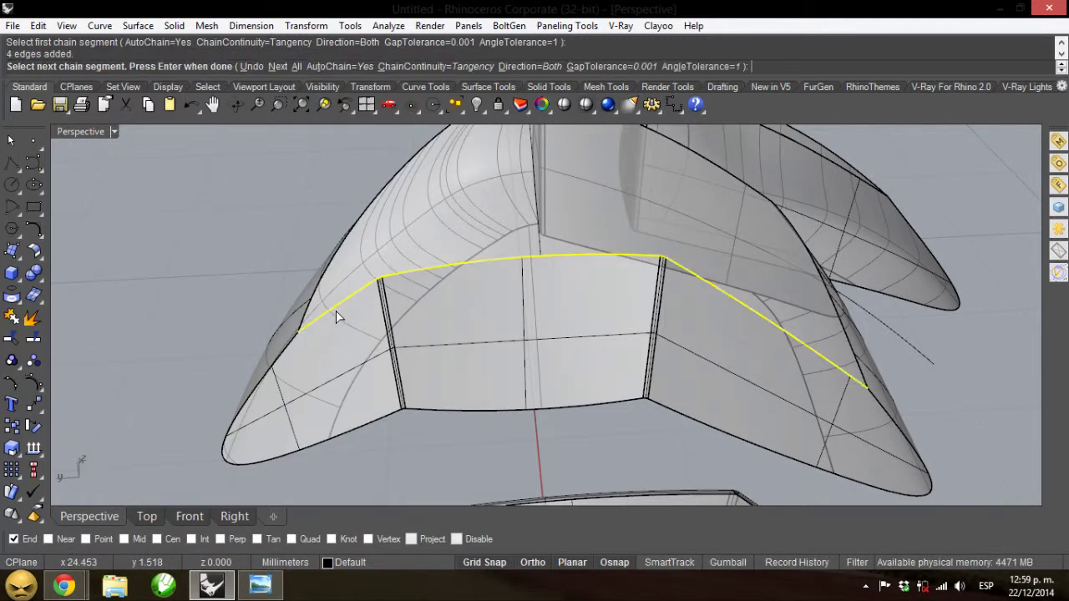
{"action": "left_click", "coordinate": [901, 441]}
{"action": "key", "text": "Return"}
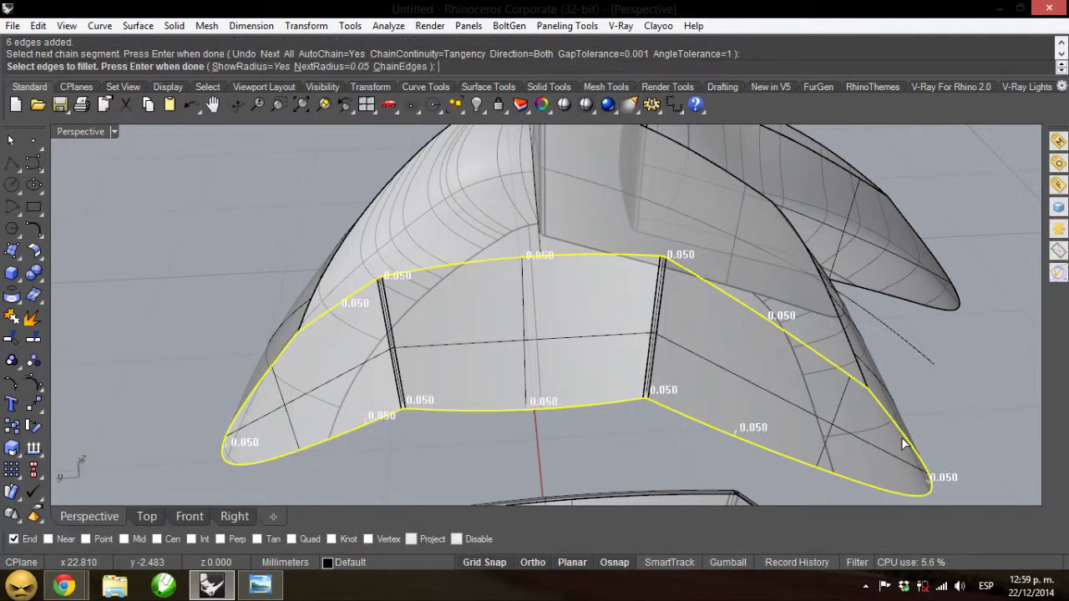
{"action": "key", "text": "Return"}
{"action": "key", "text": "Return"}
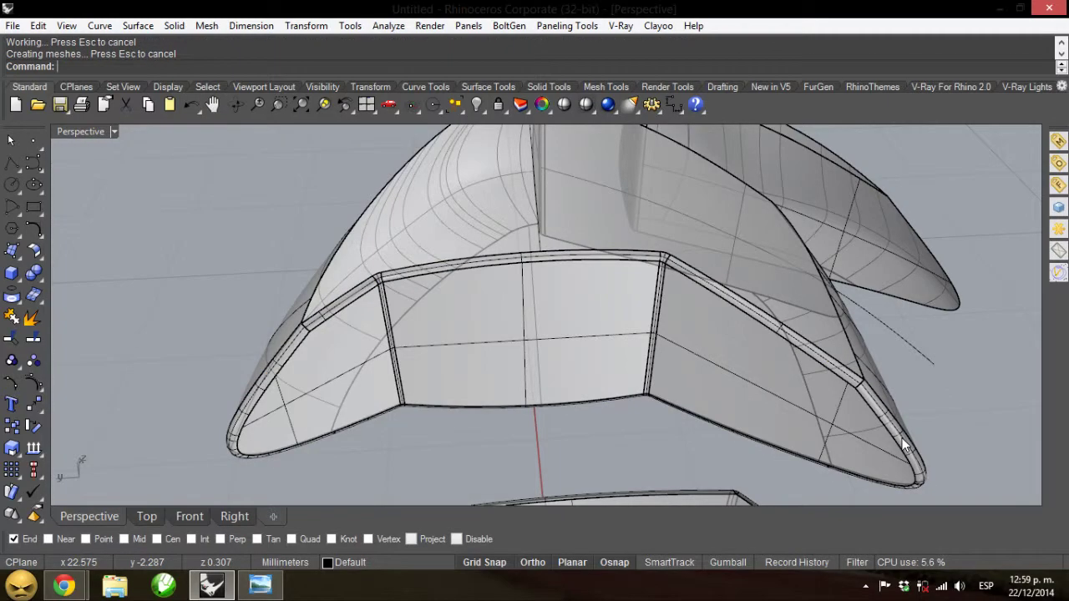
Step: Fillet the chained outline edges of the middle piece's opposite face, next to the tip piece, with a 0.05 mm radius
{"action": "right_click_drag", "start_coordinate": [339, 349], "coordinate": [288, 332]}
{"action": "scroll", "coordinate": [597, 278], "scroll_direction": "up", "scroll_amount": 4}
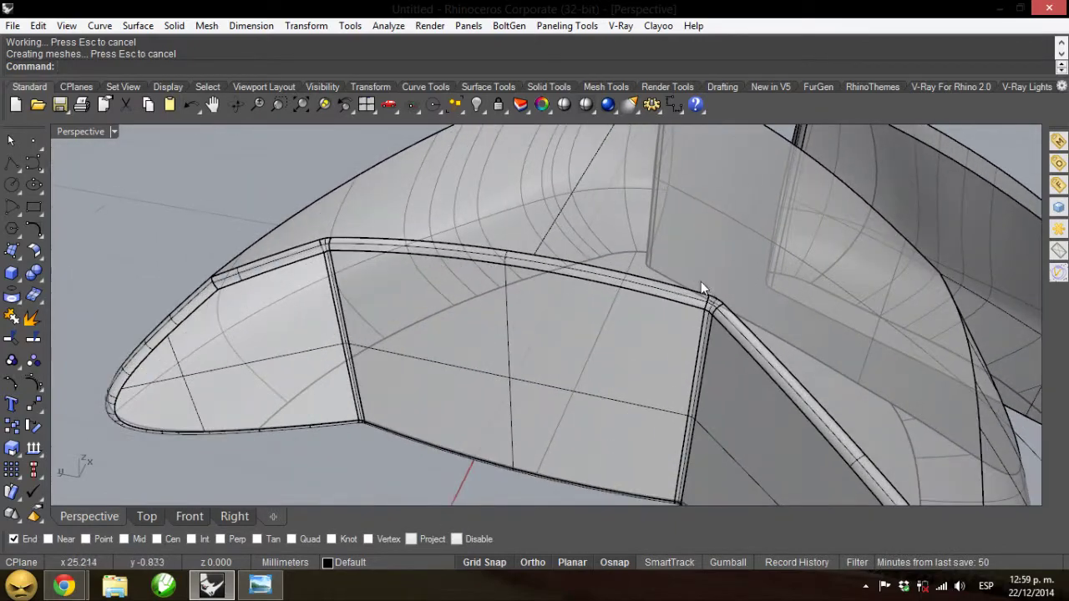
{"action": "scroll", "coordinate": [501, 375], "scroll_direction": "down", "scroll_amount": 7}
{"action": "right_click_drag", "start_coordinate": [359, 376], "coordinate": [234, 346]}
{"action": "scroll", "coordinate": [669, 325], "scroll_direction": "up", "scroll_amount": 2}
{"action": "scroll", "coordinate": [670, 320], "scroll_direction": "up", "scroll_amount": 3}
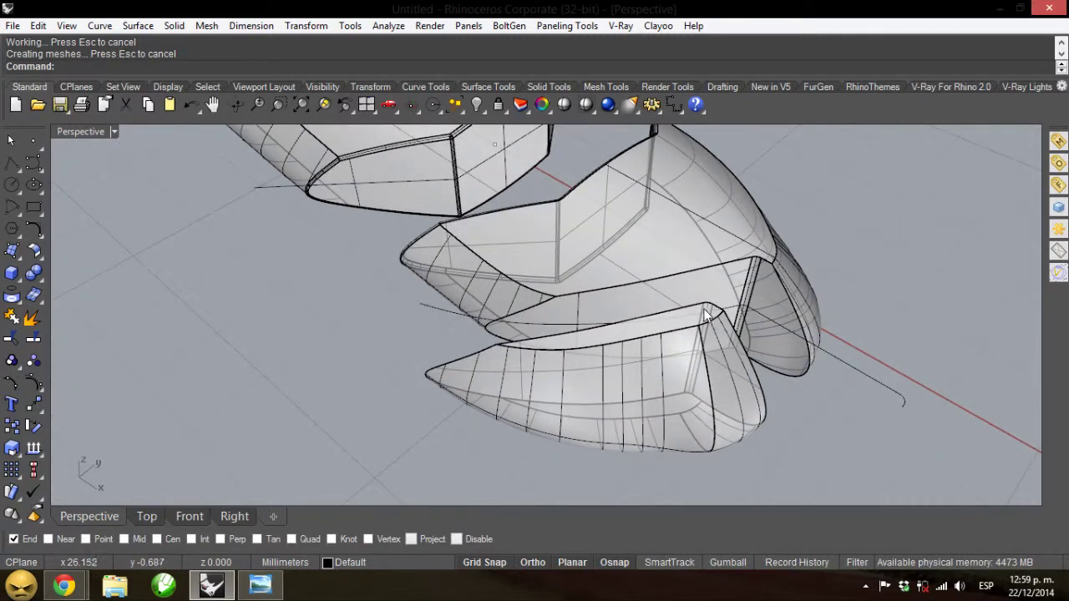
{"action": "right_click", "coordinate": [700, 310]}
{"action": "left_click", "coordinate": [291, 66]}
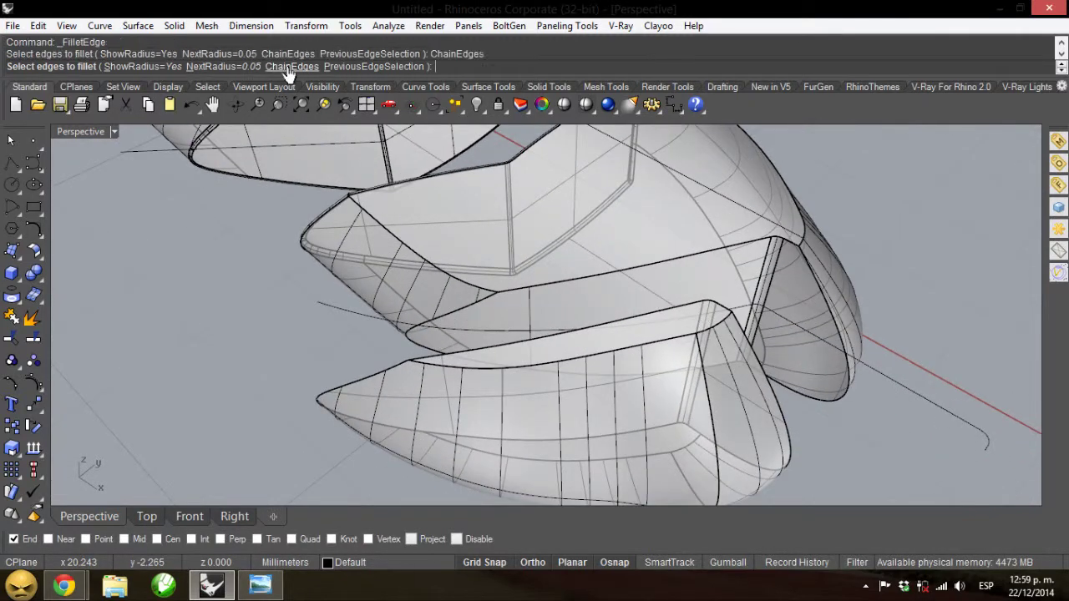
{"action": "left_click", "coordinate": [467, 308]}
{"action": "left_click", "coordinate": [560, 282]}
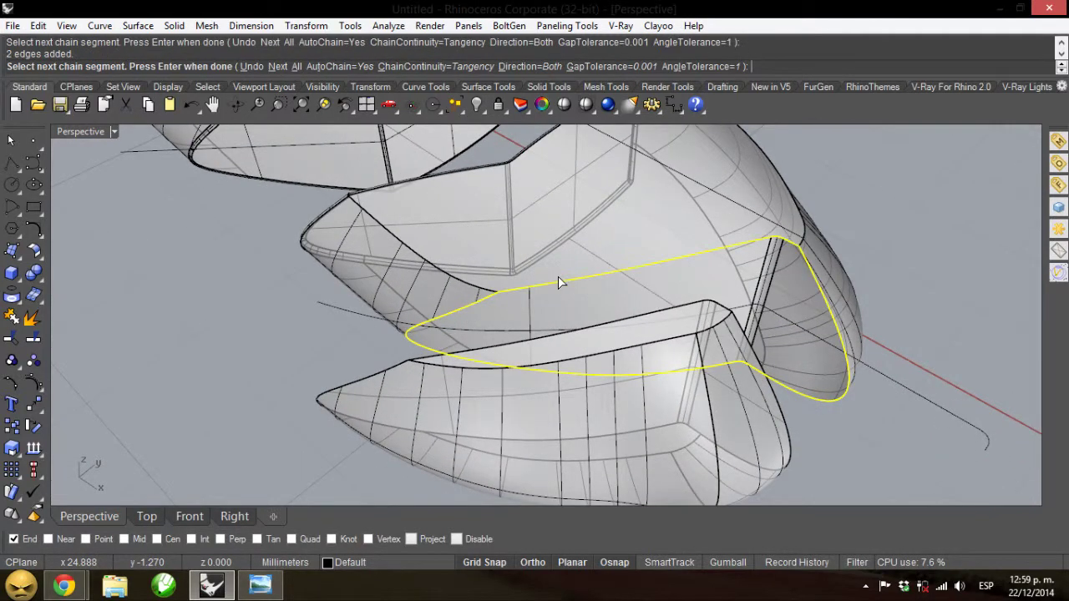
{"action": "right_click", "coordinate": [559, 282]}
{"action": "right_click", "coordinate": [558, 281]}
{"action": "right_click", "coordinate": [558, 280]}
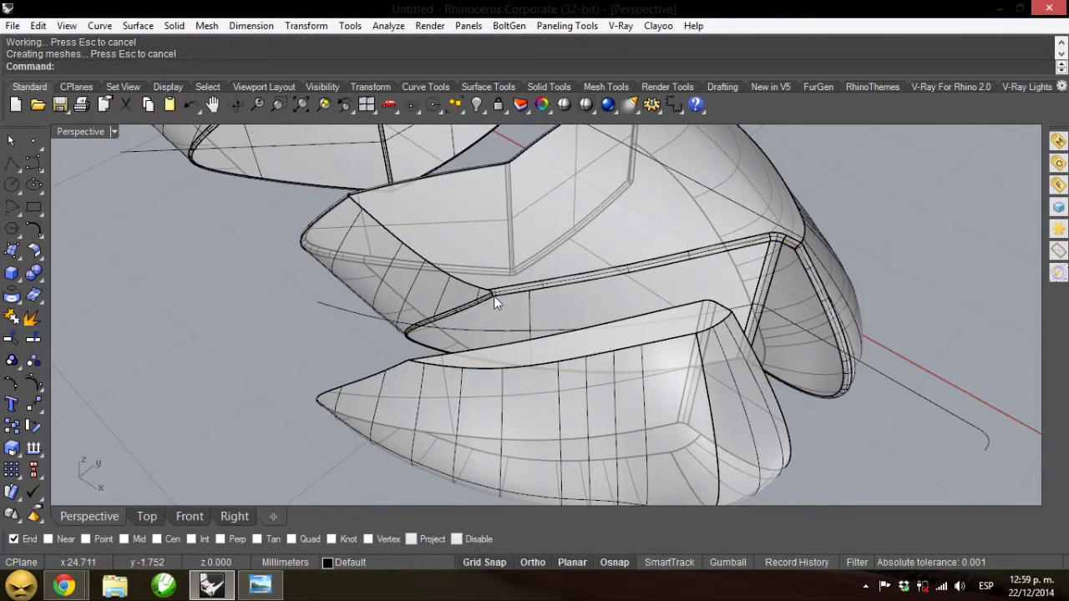
Step: Fillet the chained outline edges of the tip piece's face that meets the middle piece with a 0.05 mm radius
{"action": "right_click_drag", "start_coordinate": [494, 302], "coordinate": [486, 418]}
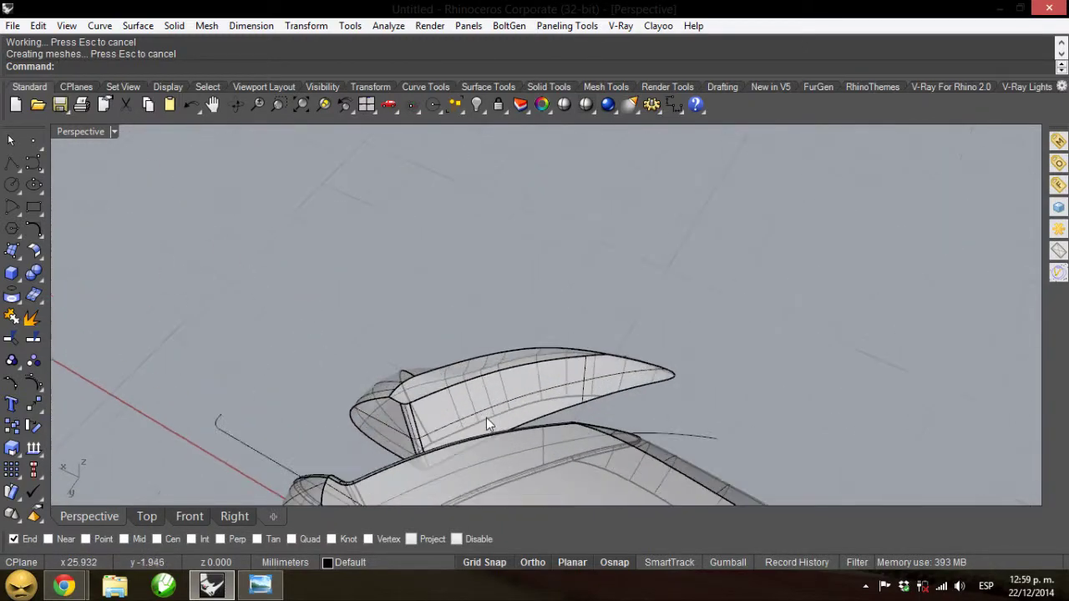
{"action": "key", "text": "Return"}
{"action": "left_click", "coordinate": [288, 66]}
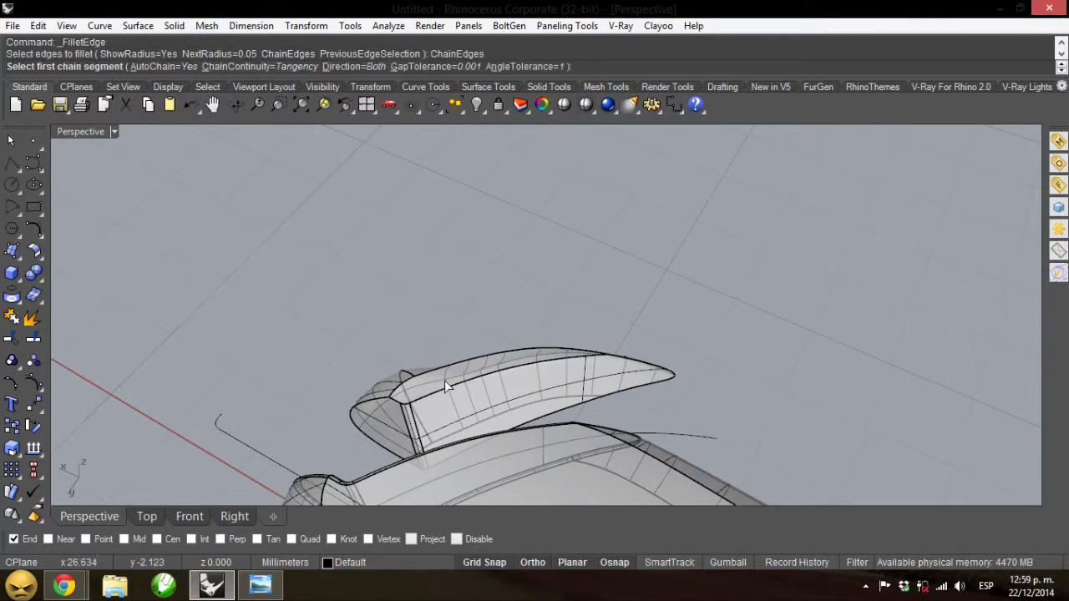
{"action": "left_click", "coordinate": [445, 381]}
{"action": "left_click", "coordinate": [348, 408]}
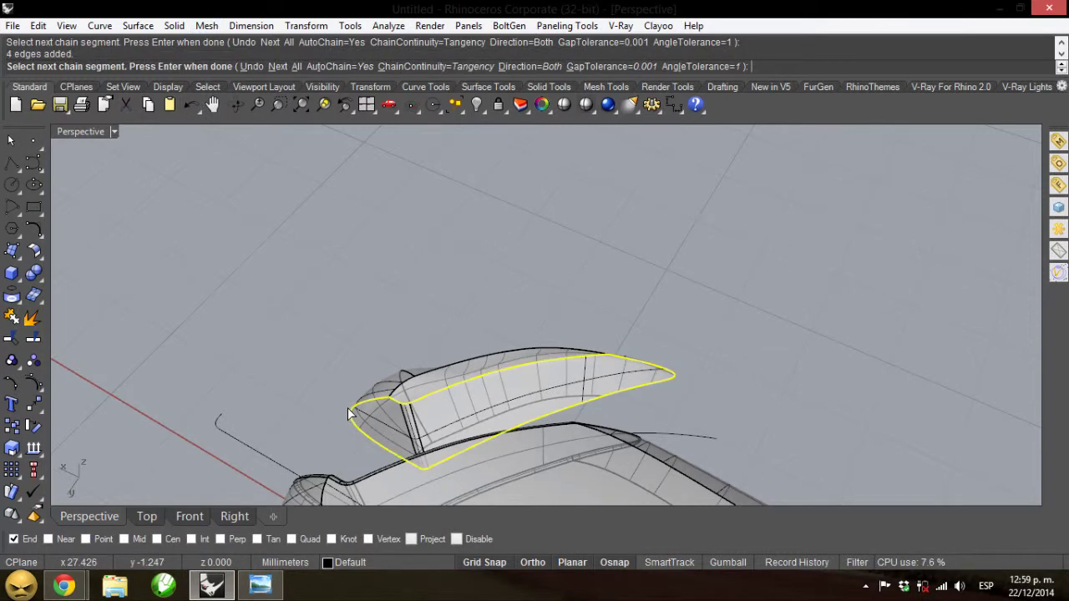
{"action": "key", "text": "Return"}
{"action": "key", "text": "Return"}
{"action": "key", "text": "Return"}
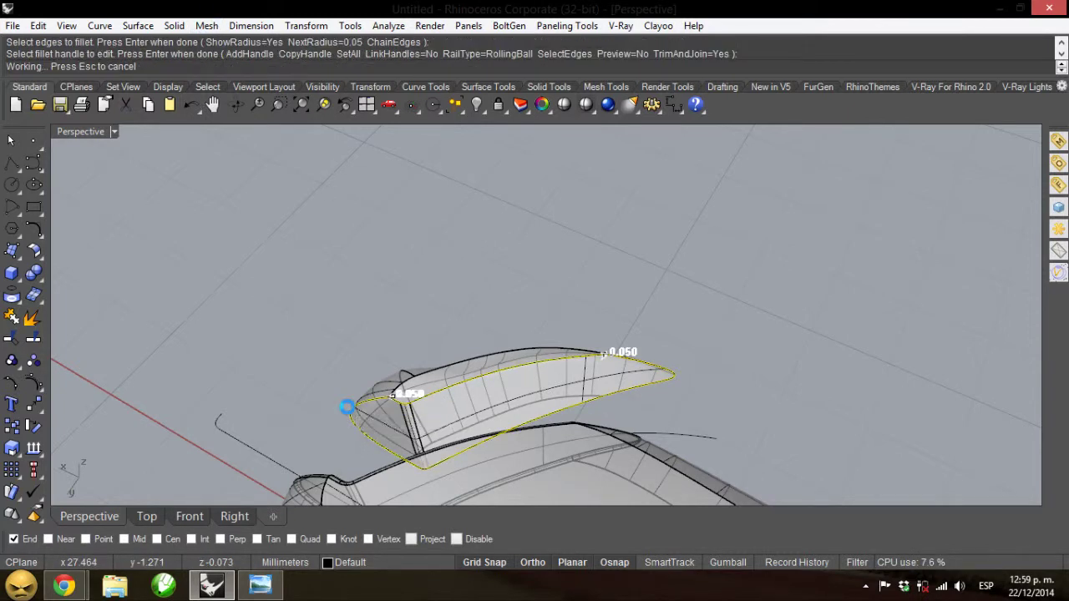
Step: Restore the four-view layout and close the gaps by moving the tip piece to the middle piece and both against the long body
{"action": "double_click", "coordinate": [84, 131]}
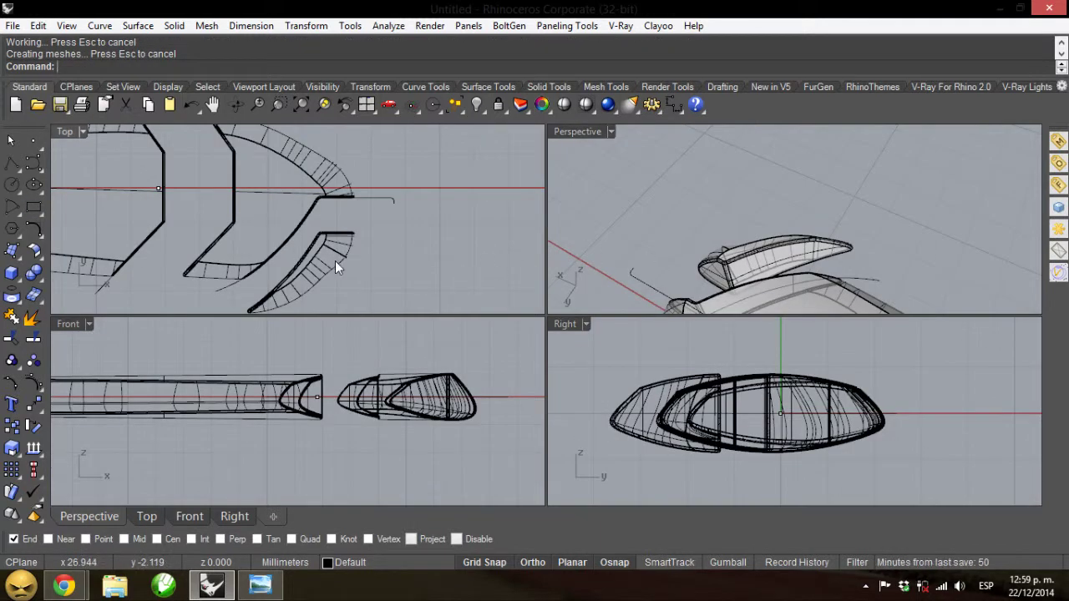
{"action": "left_click_drag", "start_coordinate": [335, 261], "coordinate": [333, 203]}
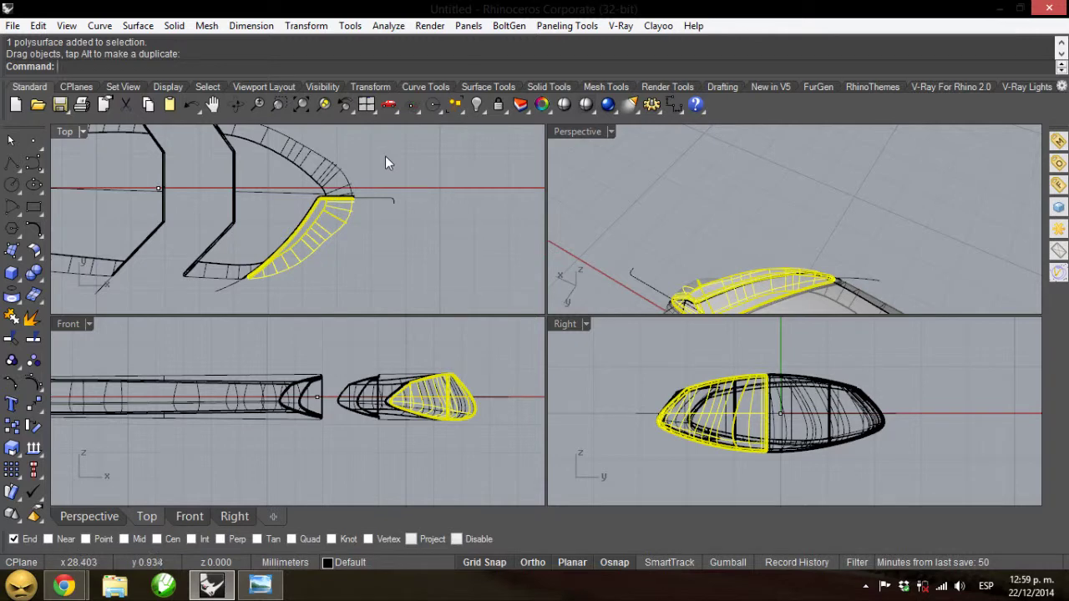
{"action": "left_click_drag", "start_coordinate": [418, 167], "coordinate": [268, 206]}
{"action": "left_click", "coordinate": [961, 224]}
Step: Fit the whole model in all views and examine how the reassembled pieces join
{"action": "scroll", "coordinate": [825, 176], "scroll_direction": "down", "scroll_amount": 5}
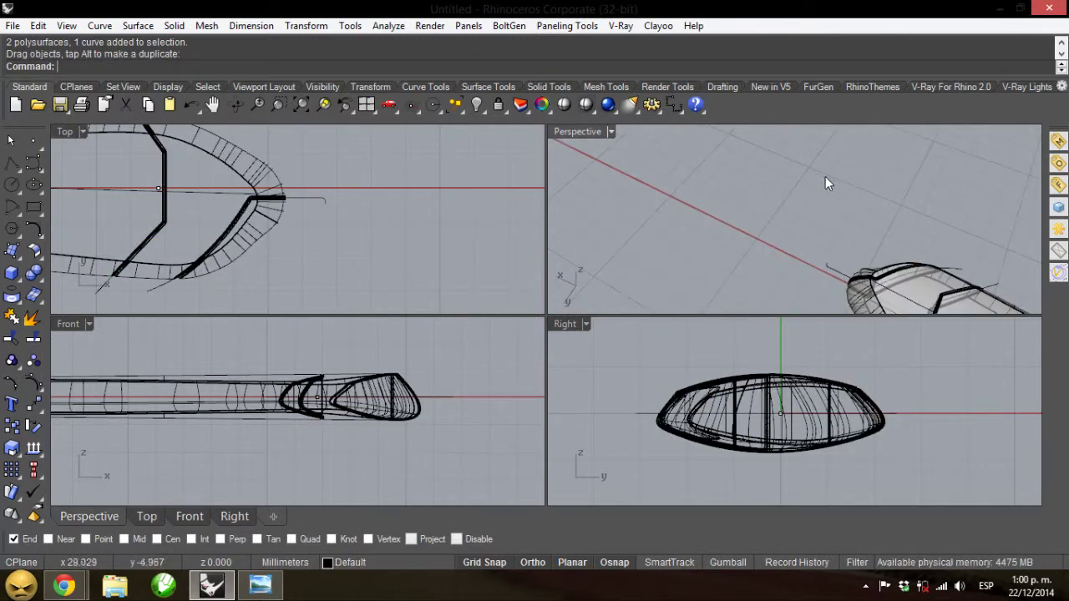
{"action": "right_click_drag", "start_coordinate": [741, 167], "coordinate": [735, 225]}
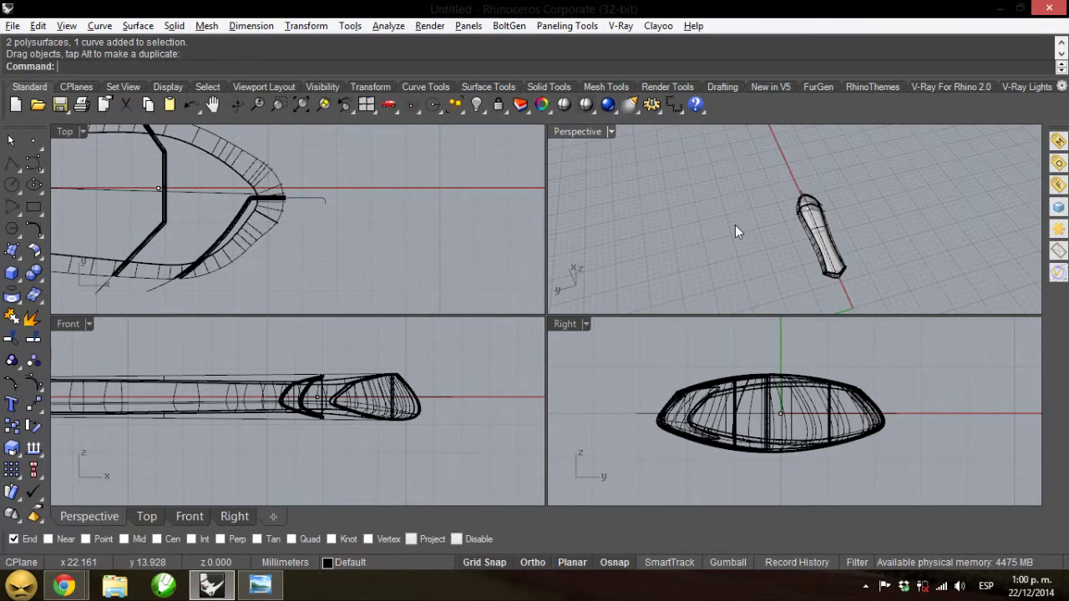
{"action": "key", "text": "ctrl+shift+e"}
{"action": "right_click_drag", "start_coordinate": [847, 252], "coordinate": [756, 220]}
{"action": "scroll", "coordinate": [799, 230], "scroll_direction": "up", "scroll_amount": 2}
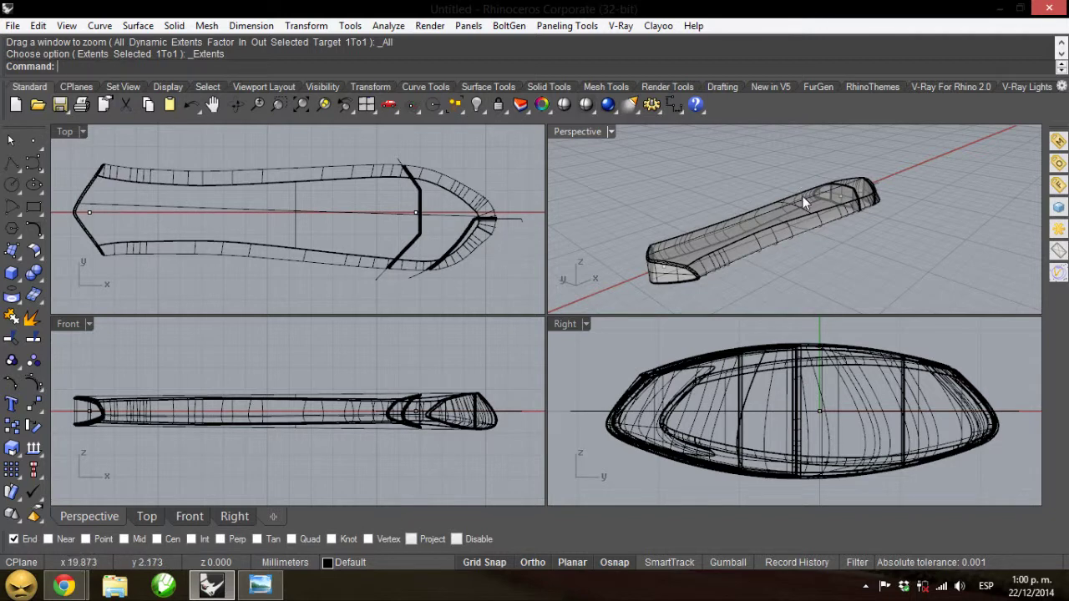
{"action": "right_click_drag", "start_coordinate": [847, 171], "coordinate": [819, 226]}
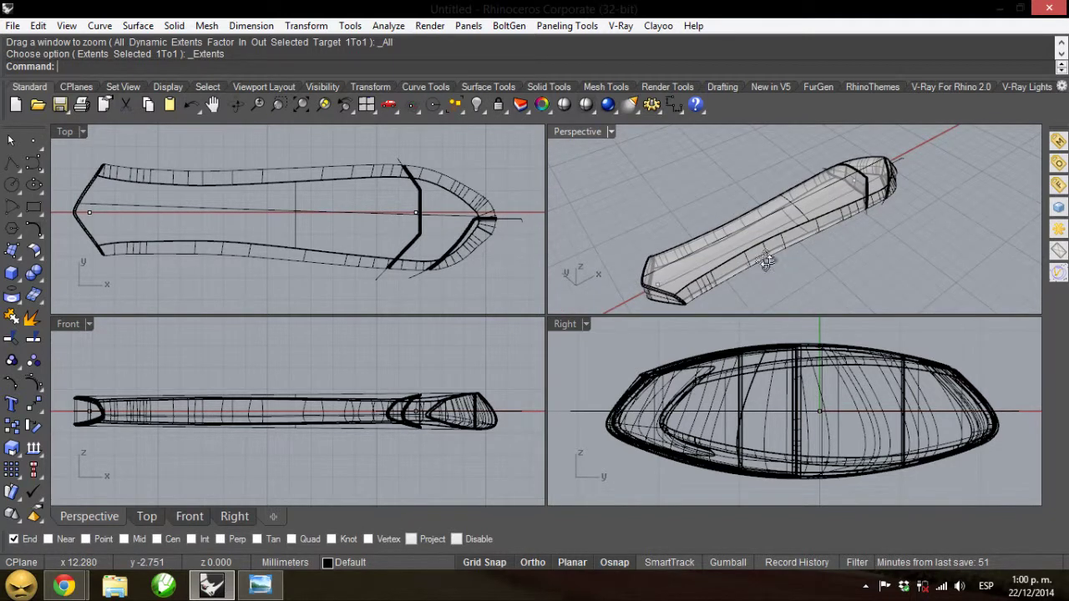
{"action": "right_click_drag", "start_coordinate": [766, 262], "coordinate": [763, 199]}
{"action": "right_click_drag", "start_coordinate": [277, 388], "coordinate": [316, 385]}
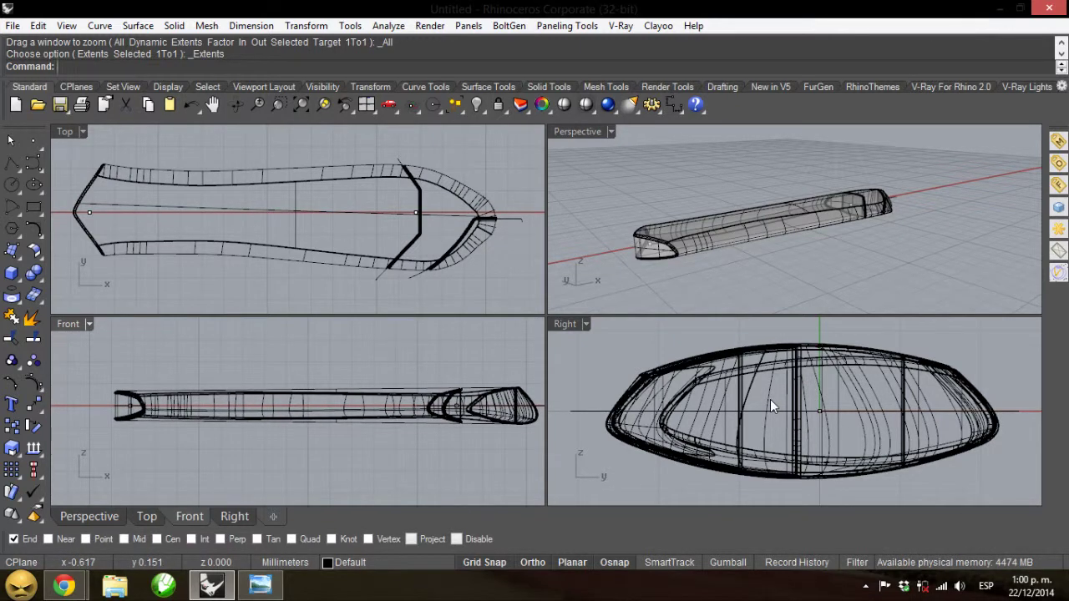
Step: Show the Imagen layer so that the reference knife image appears beneath the body
{"action": "right_click_drag", "start_coordinate": [784, 251], "coordinate": [714, 251]}
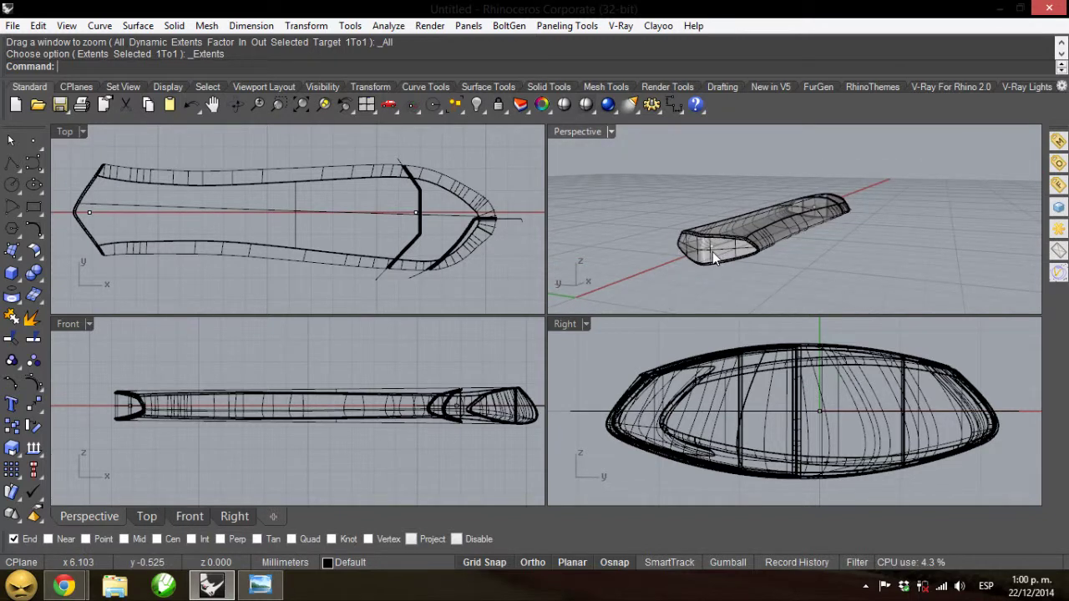
{"action": "scroll", "coordinate": [712, 251], "scroll_direction": "up", "scroll_amount": 3}
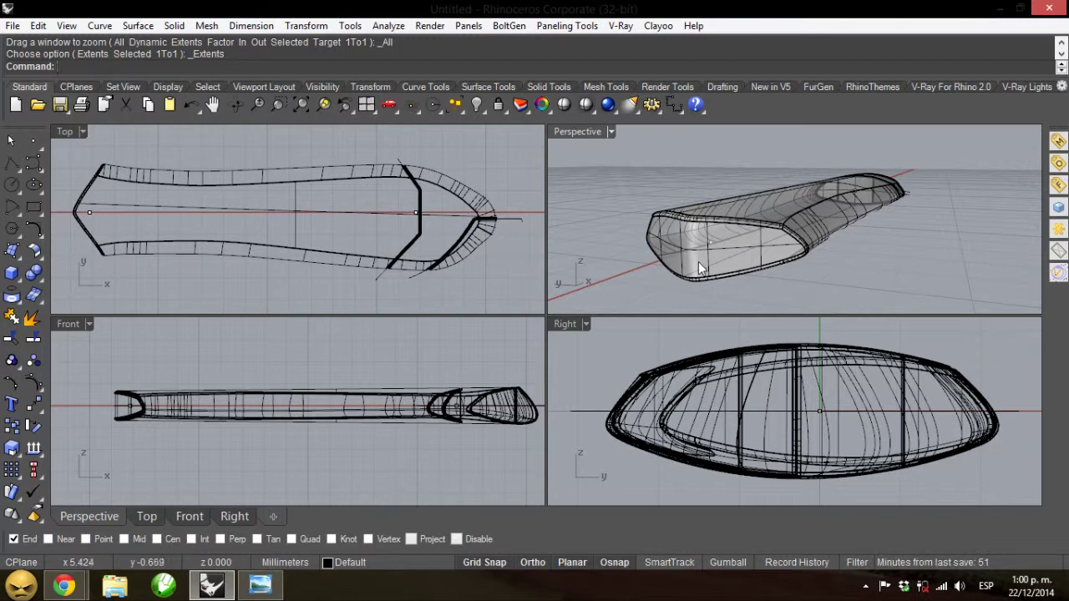
{"action": "left_click", "coordinate": [350, 562]}
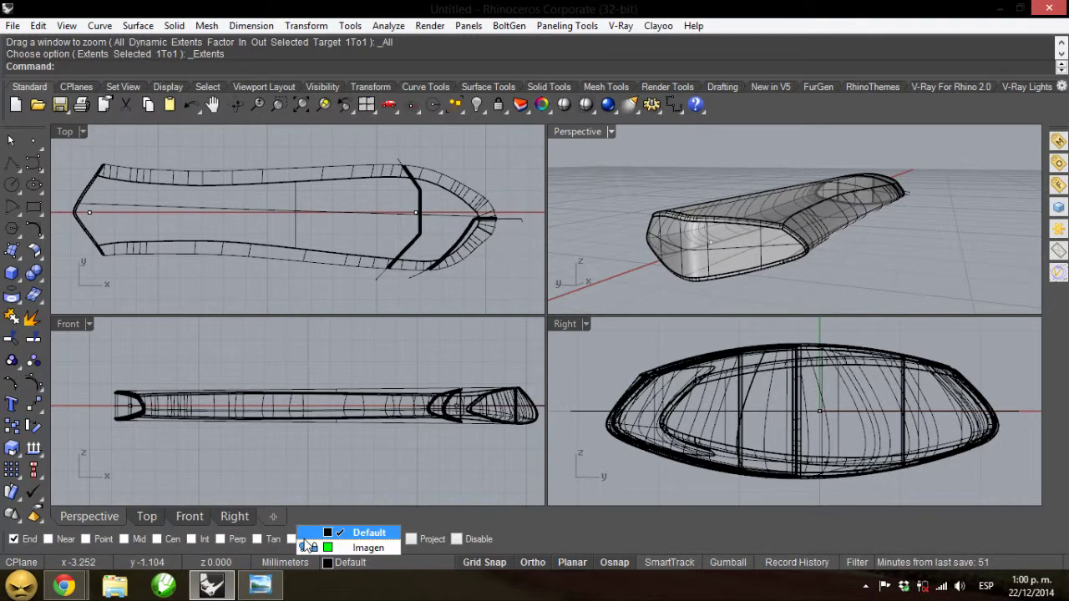
{"action": "left_click", "coordinate": [301, 547]}
{"action": "left_click", "coordinate": [170, 279]}
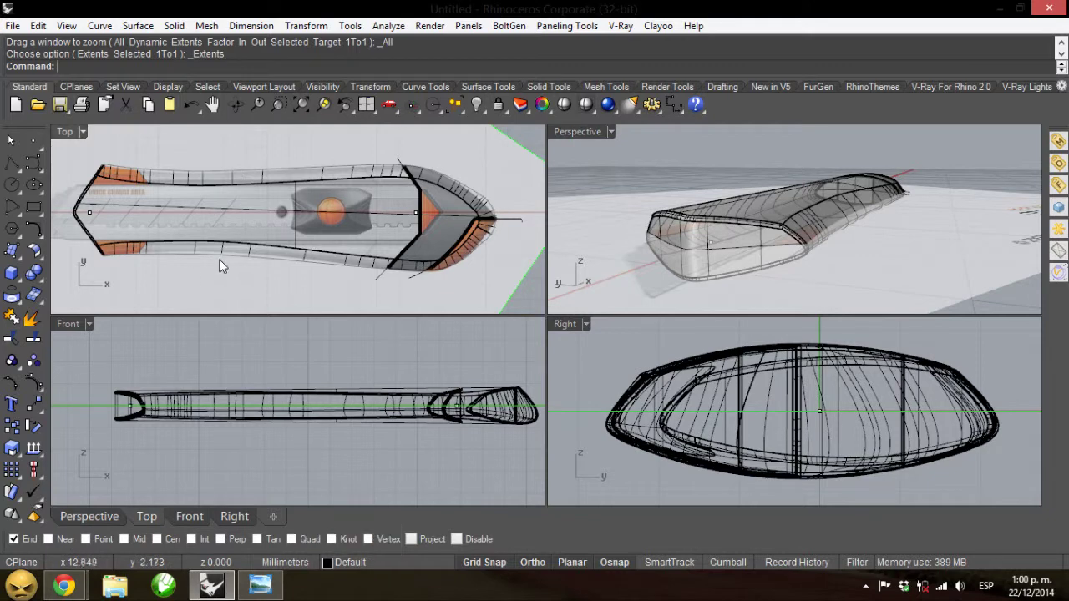
Step: Draw a straight polyline about 2.5 mm long across the blade's width at the body's pointed end in the Top view
{"action": "right_click_drag", "start_coordinate": [219, 259], "coordinate": [266, 249]}
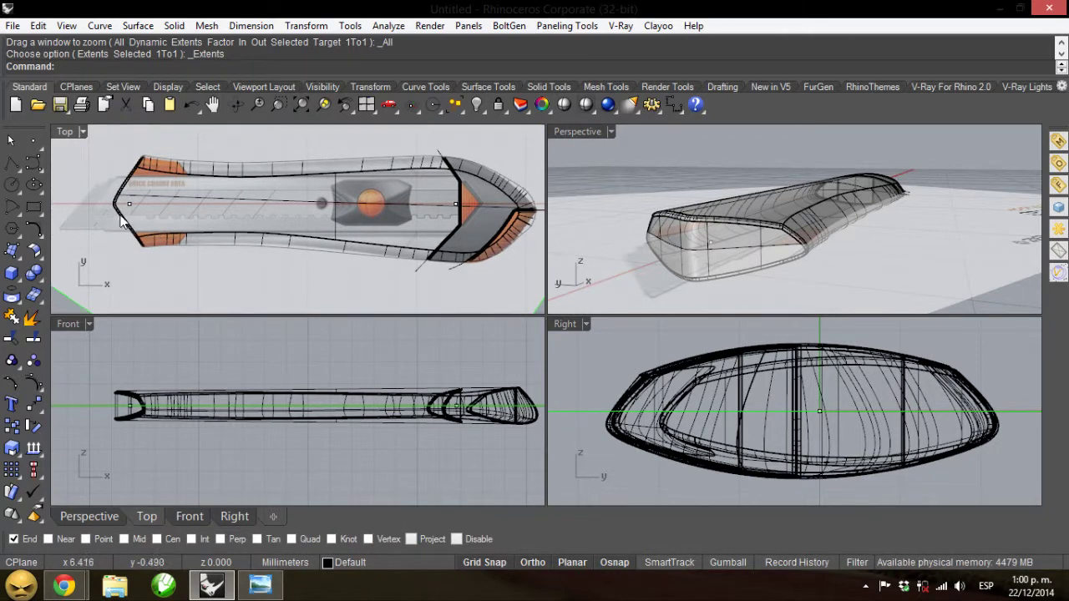
{"action": "scroll", "coordinate": [116, 208], "scroll_direction": "up", "scroll_amount": 5}
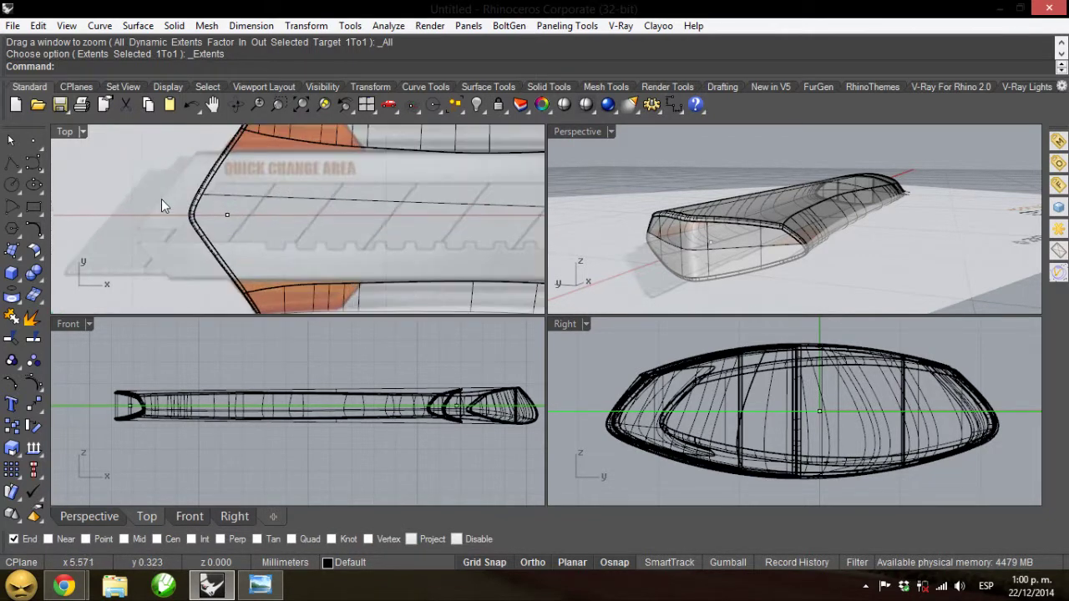
{"action": "left_click", "coordinate": [12, 163]}
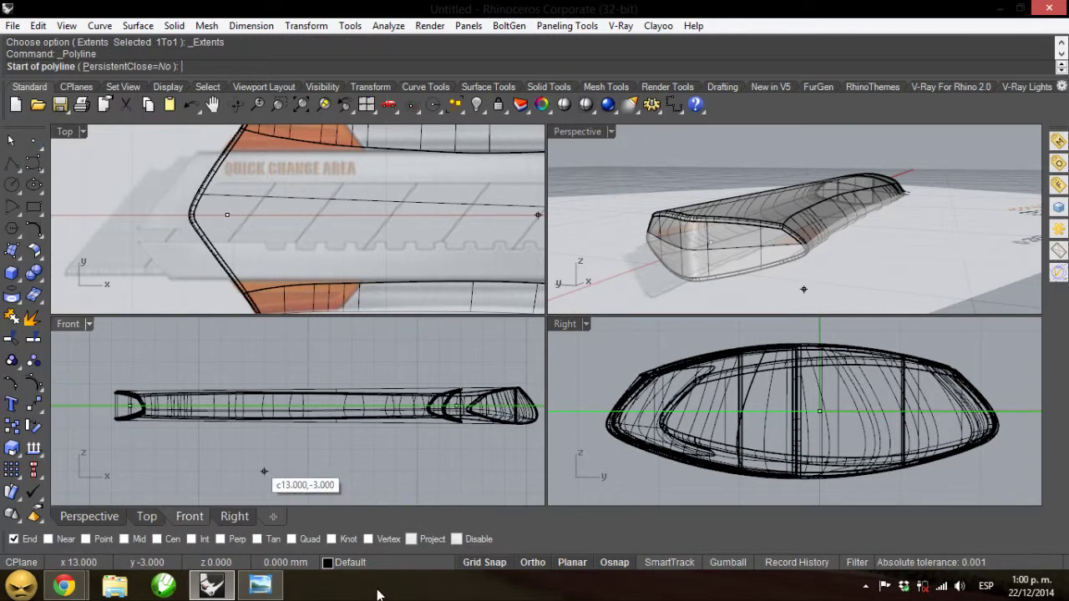
{"action": "left_click", "coordinate": [197, 152]}
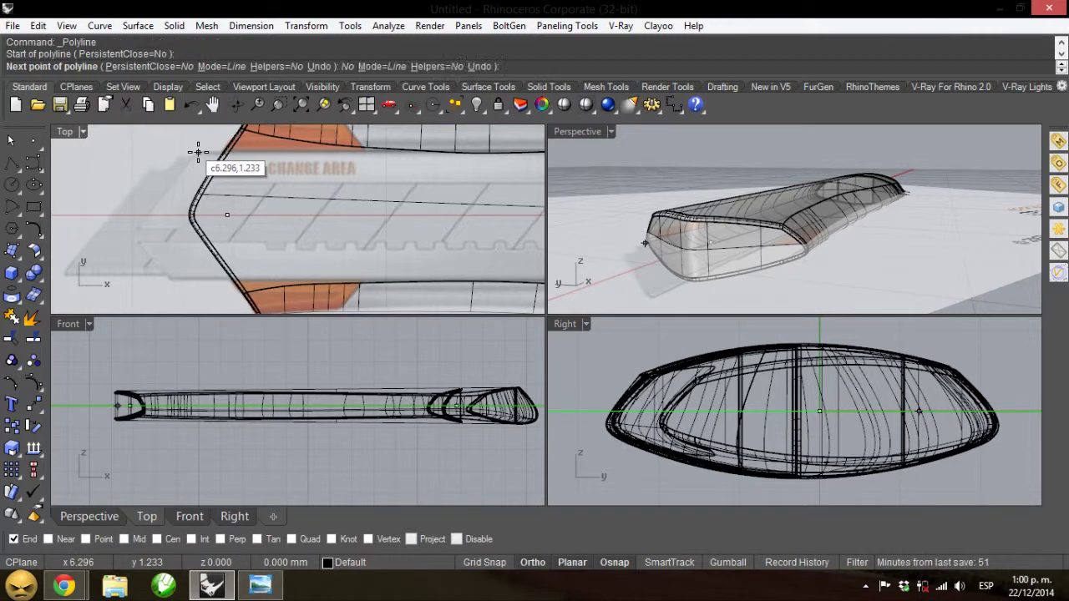
{"action": "left_click", "coordinate": [197, 279]}
{"action": "key", "text": "Return"}
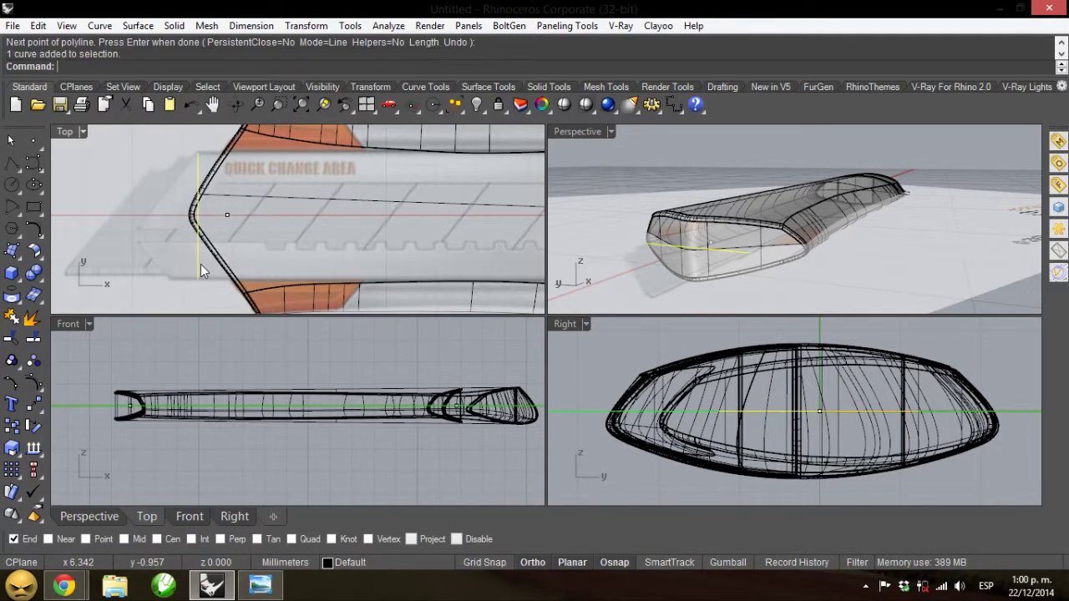
Step: Lower the line about 0.35 mm and move it about 2.2 mm out in front of the body's pointed end
{"action": "right_click_drag", "start_coordinate": [811, 379], "coordinate": [841, 406]}
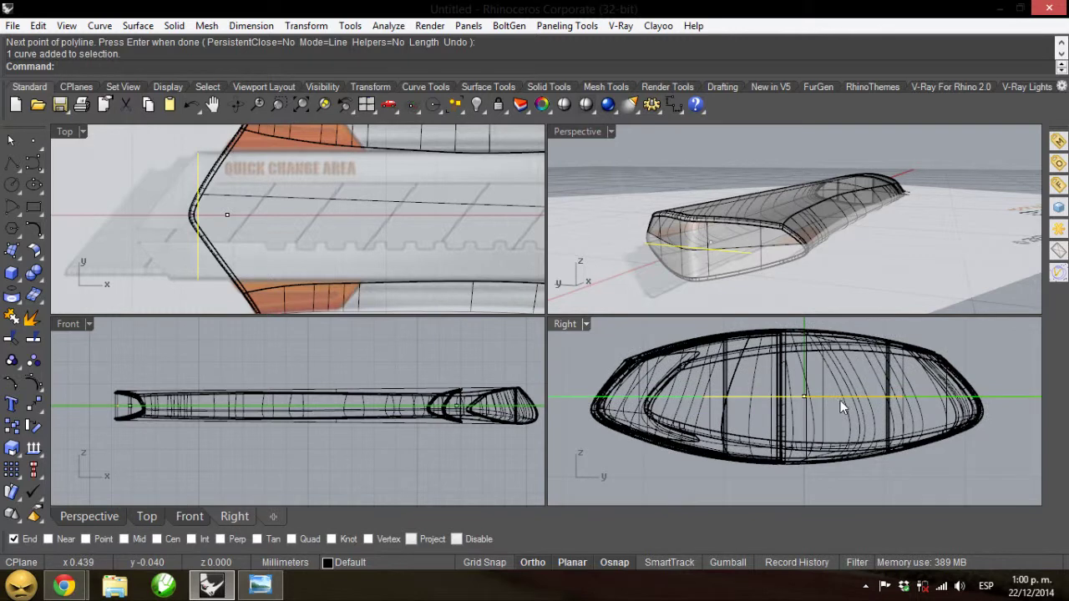
{"action": "left_click_drag", "start_coordinate": [839, 396], "coordinate": [837, 425]}
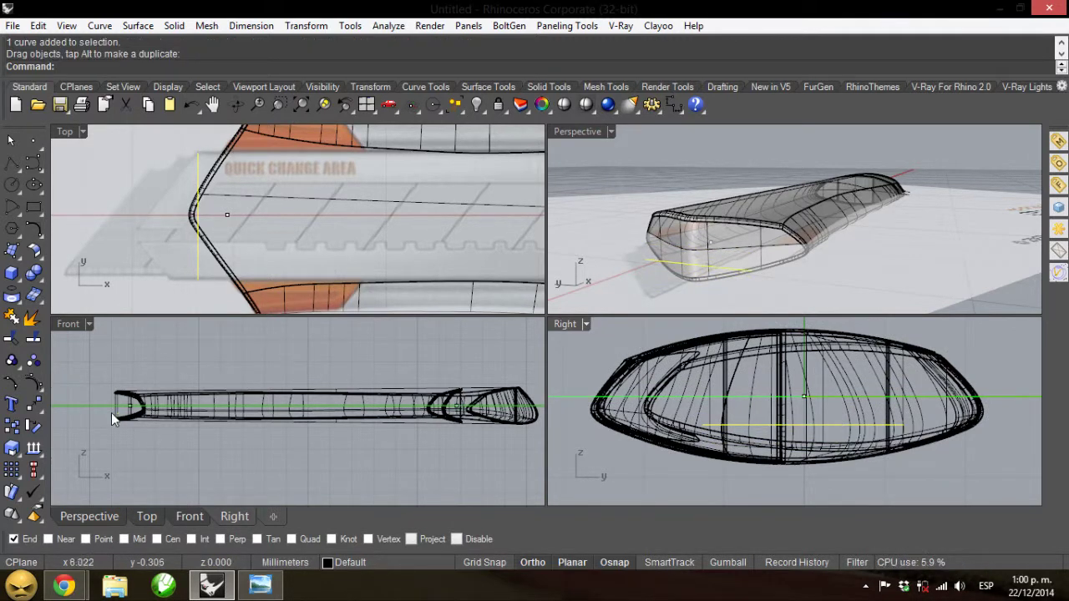
{"action": "scroll", "coordinate": [152, 397], "scroll_direction": "down", "scroll_amount": 3}
{"action": "right_click_drag", "start_coordinate": [147, 398], "coordinate": [264, 382]}
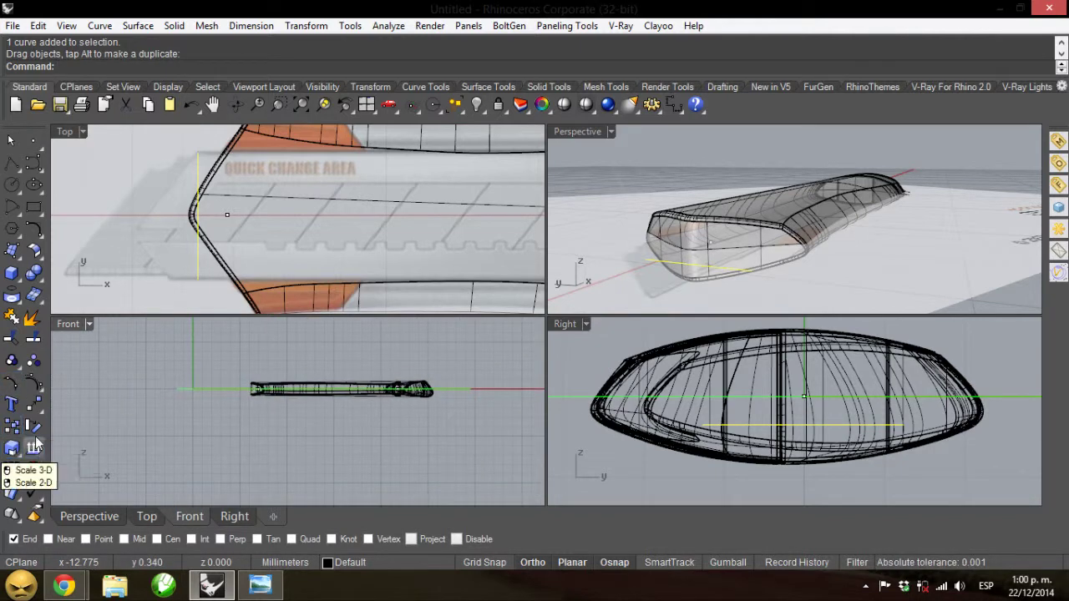
{"action": "left_click", "coordinate": [33, 404]}
{"action": "left_click", "coordinate": [148, 350]}
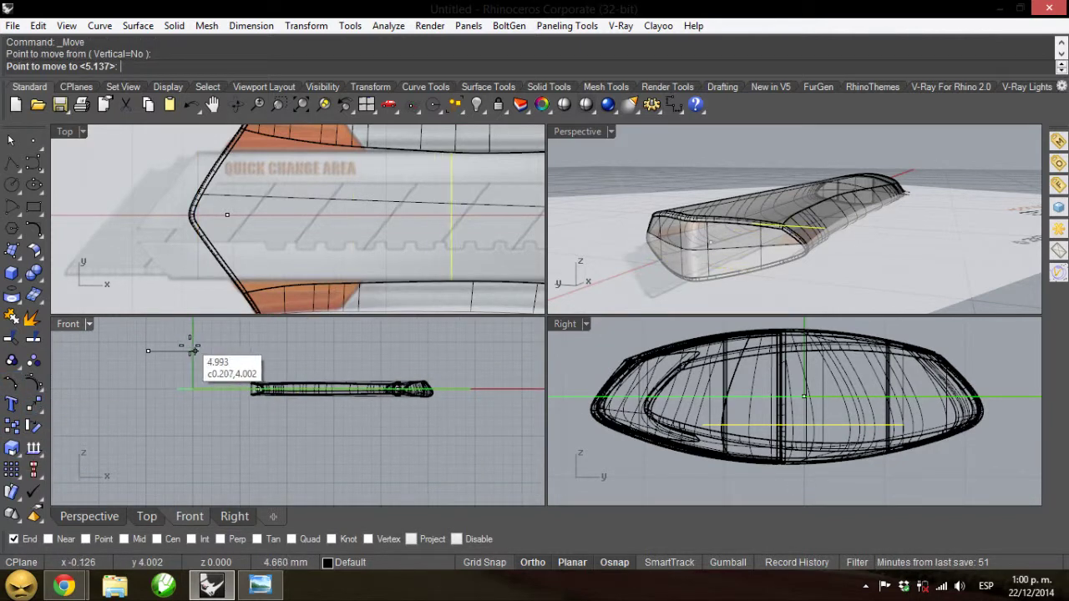
{"action": "left_click", "coordinate": [127, 352]}
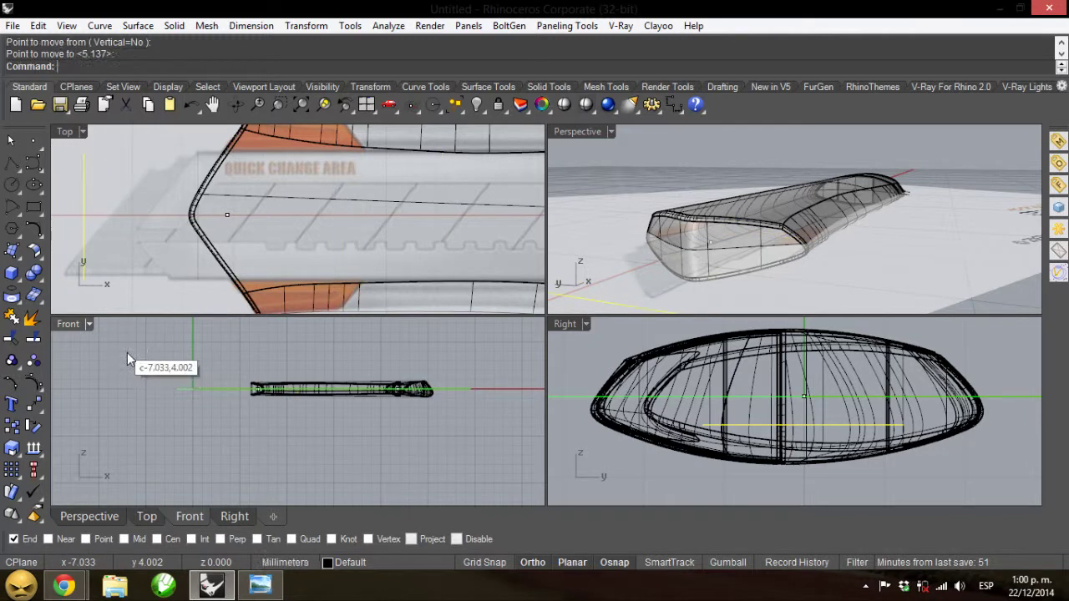
Step: Hide the Imagen layer and examine the line in front of the body in the Perspective view
{"action": "right_click_drag", "start_coordinate": [817, 210], "coordinate": [794, 276]}
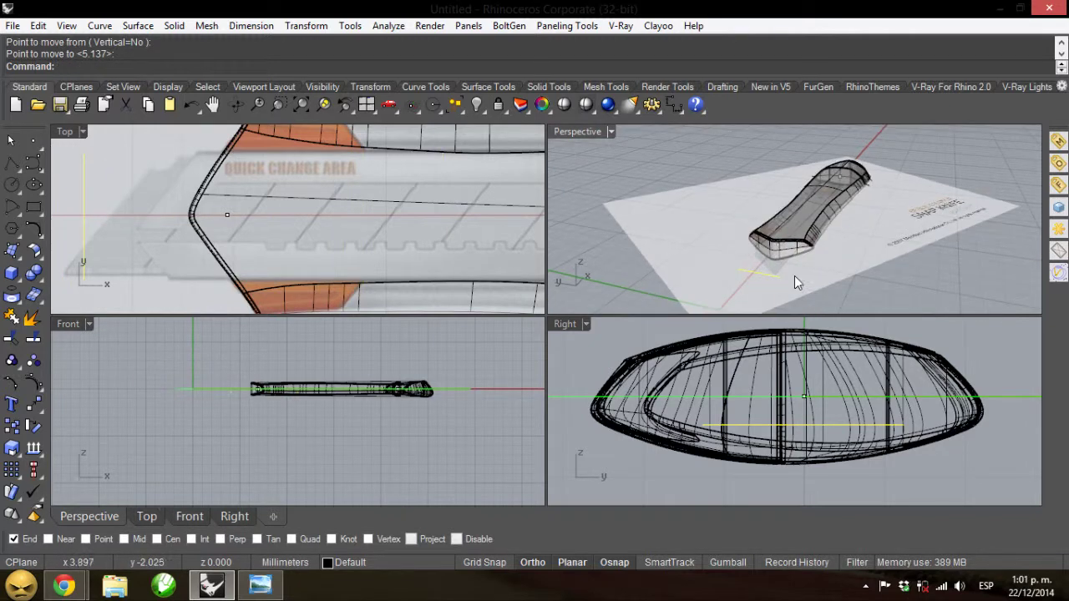
{"action": "scroll", "coordinate": [786, 278], "scroll_direction": "up", "scroll_amount": 5}
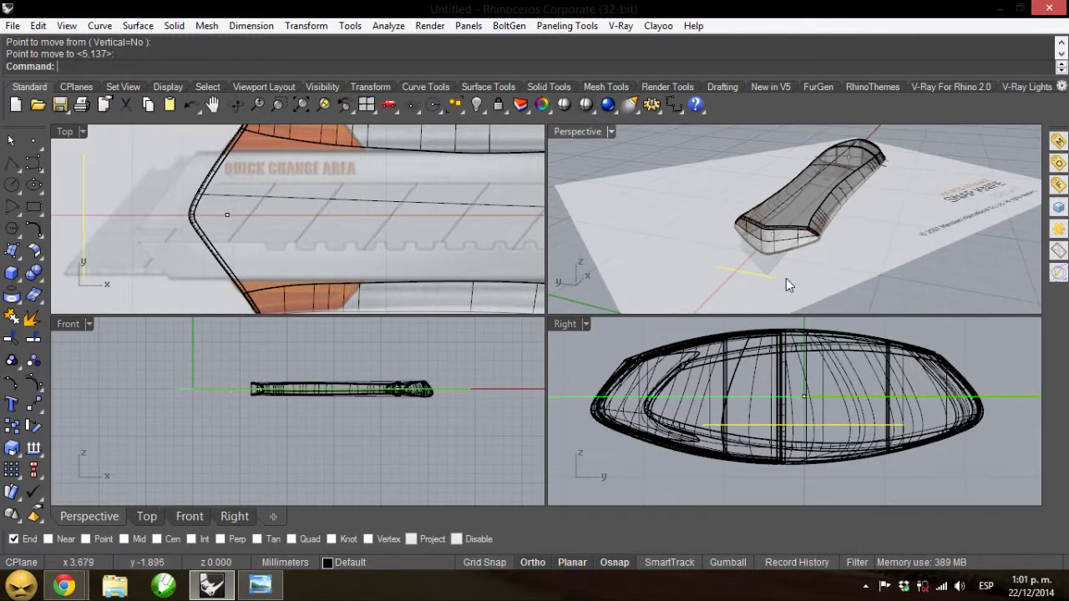
{"action": "left_click", "coordinate": [383, 565]}
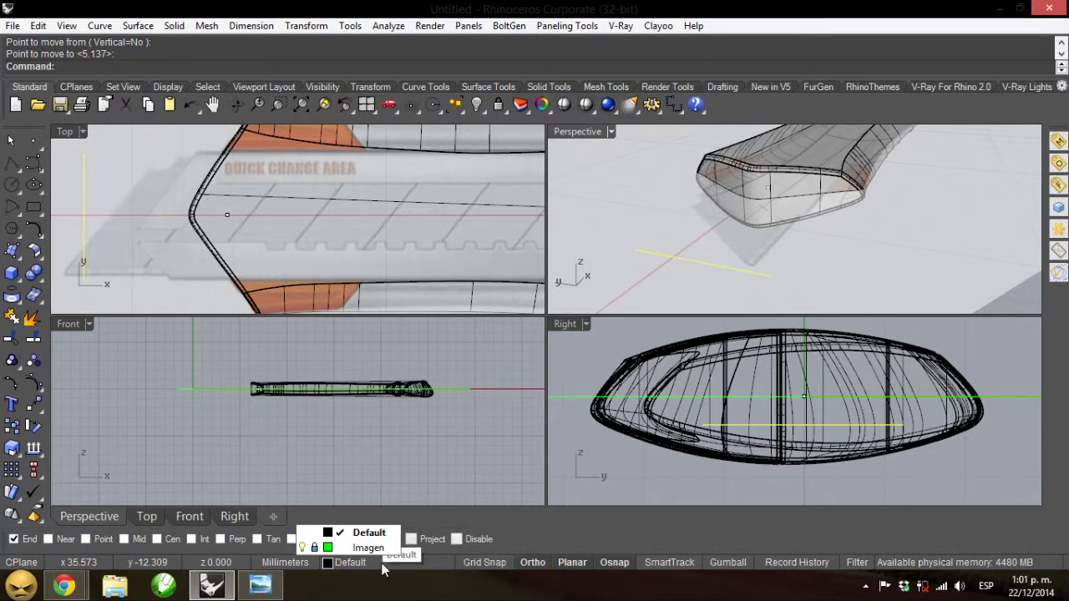
{"action": "left_click", "coordinate": [302, 547]}
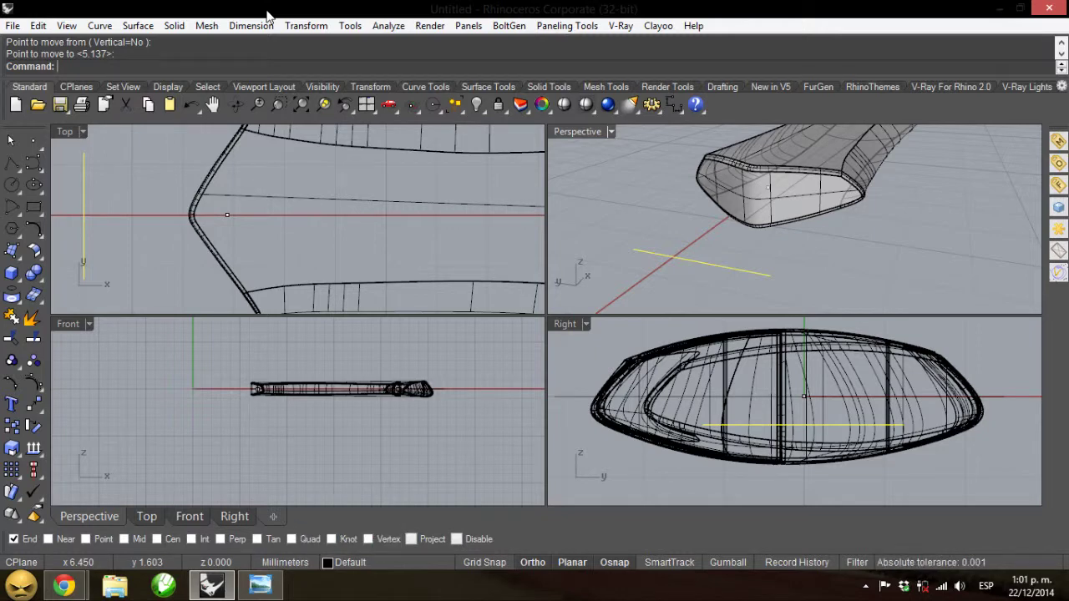
{"action": "left_click", "coordinate": [301, 547]}
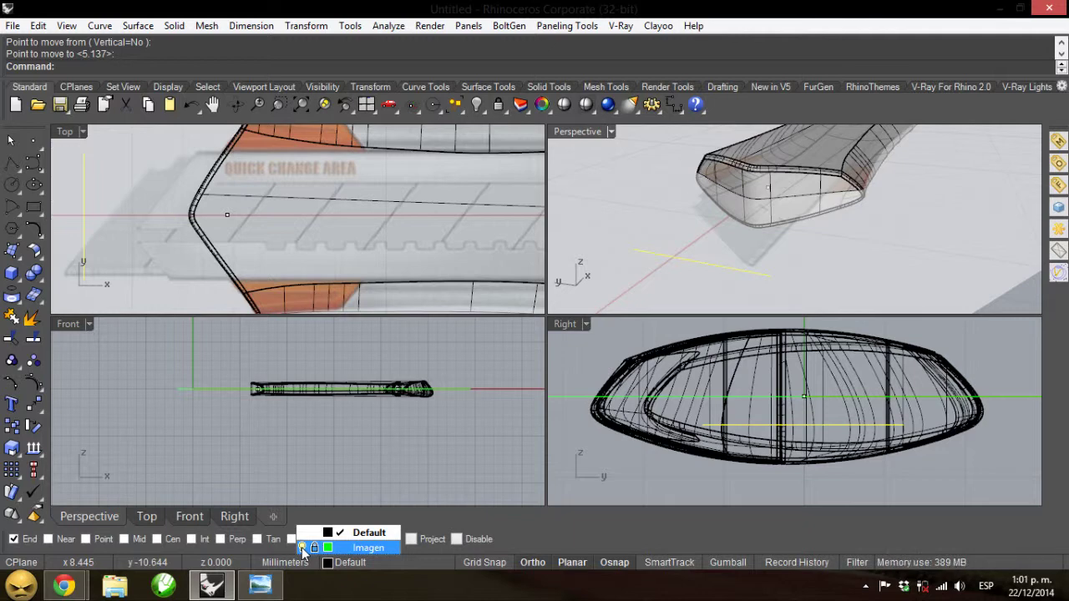
{"action": "left_click", "coordinate": [301, 547]}
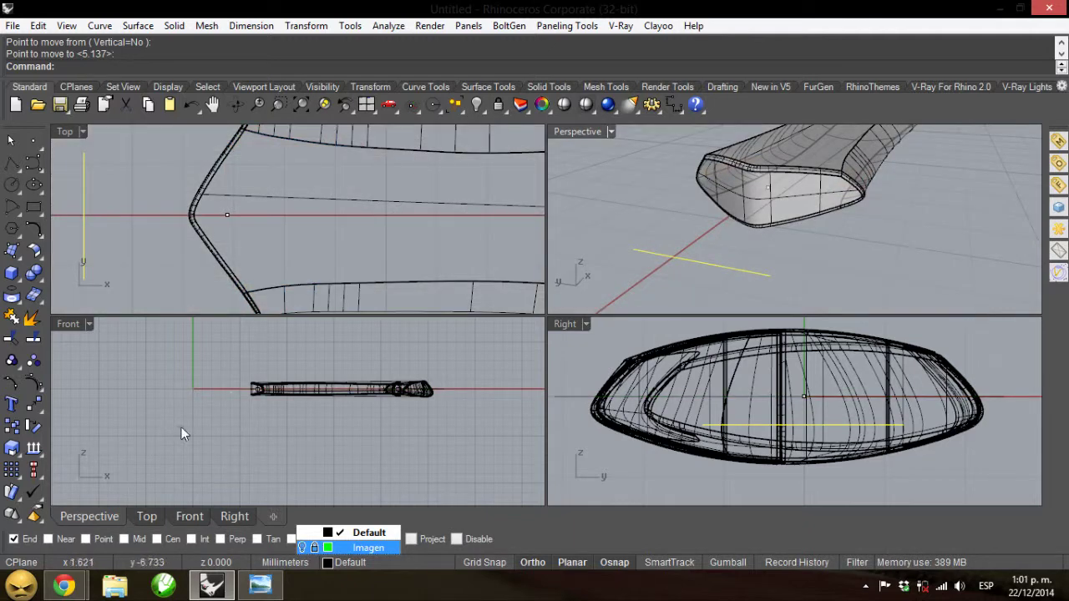
{"action": "right_click_drag", "start_coordinate": [608, 236], "coordinate": [605, 211]}
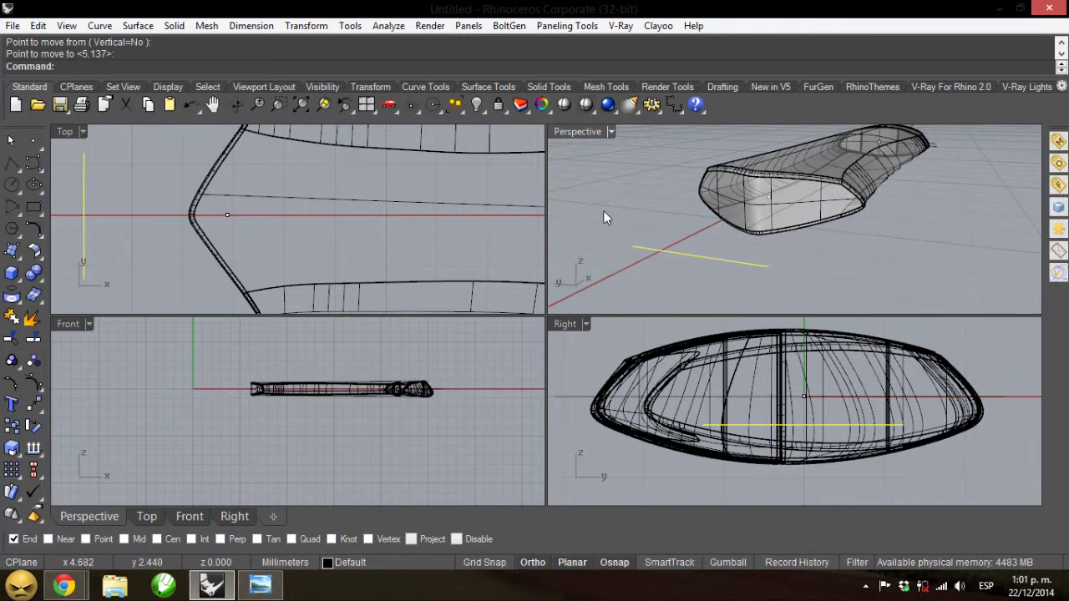
Step: With the Imagen layer shown, draw a stepped polyline from the line's positive-Y end: about 0.42 mm up, 0.65 mm inward, 1.5 mm up
{"action": "left_click", "coordinate": [11, 165]}
{"action": "left_click", "coordinate": [902, 424]}
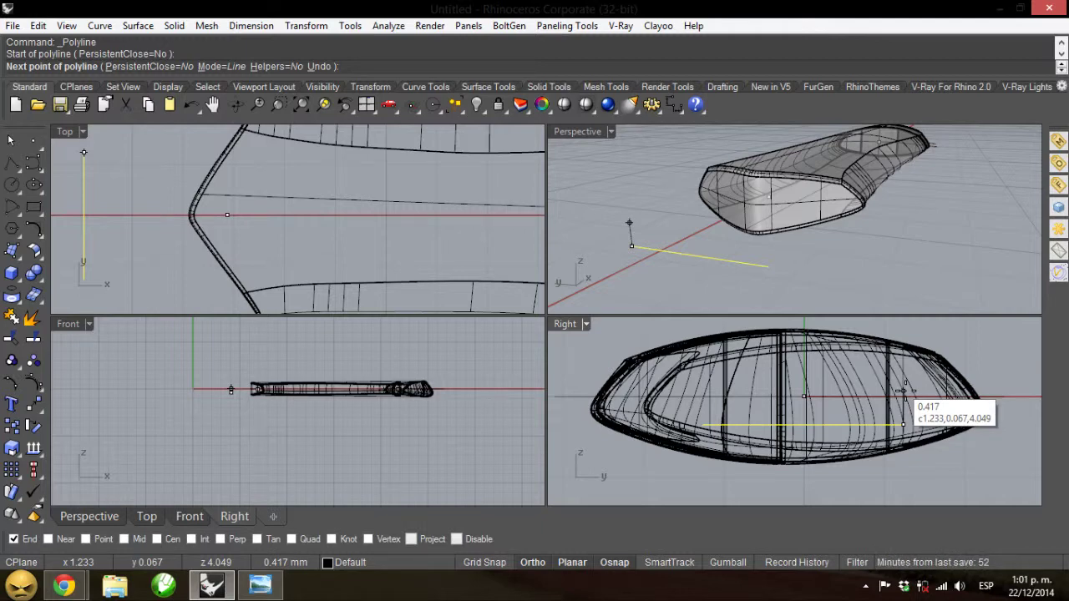
{"action": "left_click", "coordinate": [903, 391]}
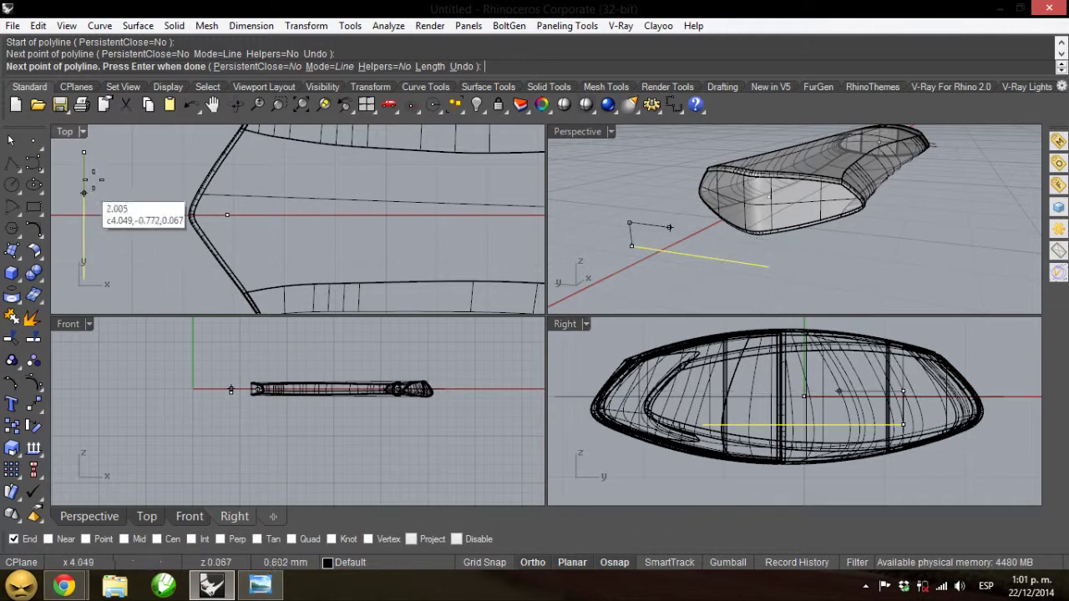
{"action": "left_click", "coordinate": [351, 562]}
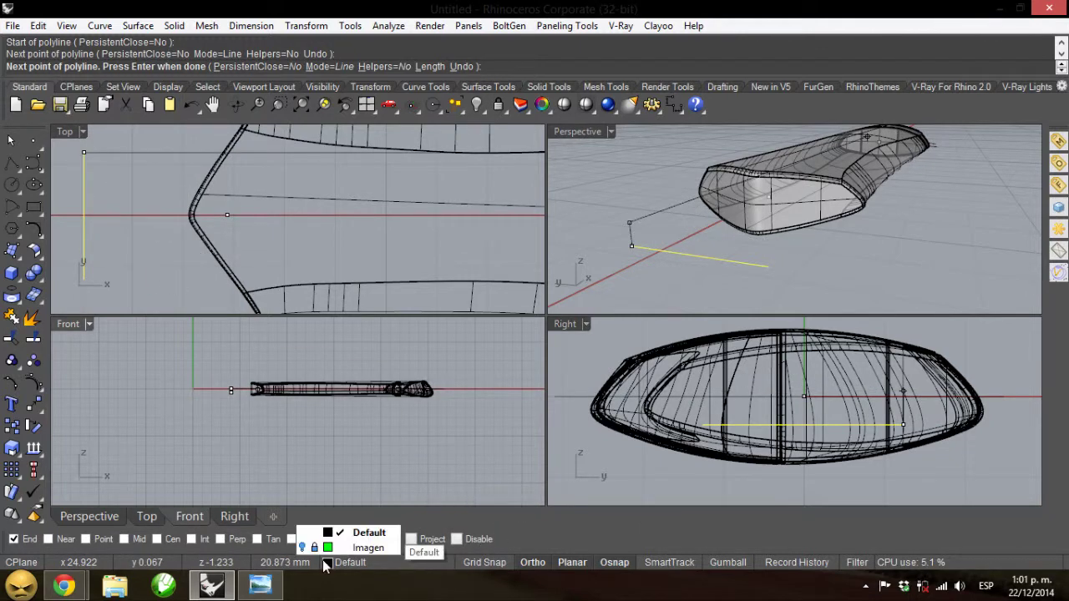
{"action": "left_click", "coordinate": [304, 548]}
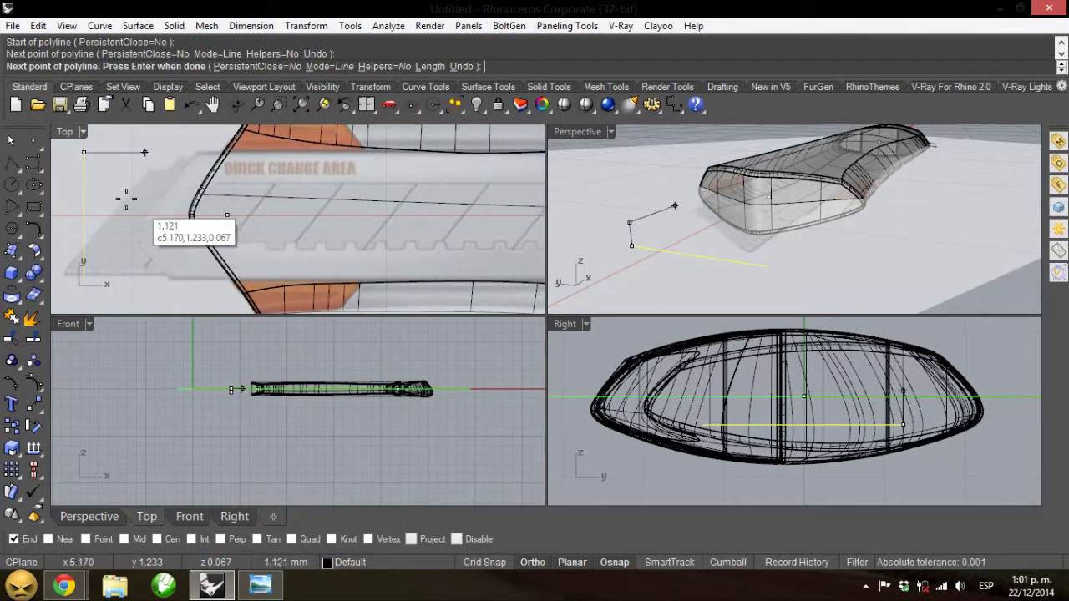
{"action": "left_click", "coordinate": [84, 185]}
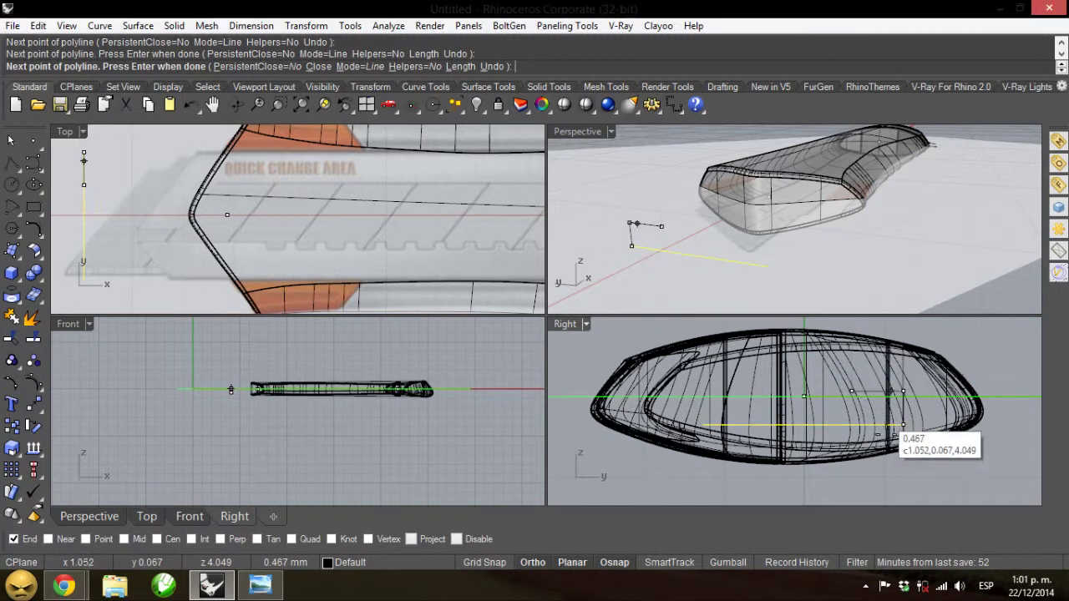
{"action": "right_click_drag", "start_coordinate": [799, 395], "coordinate": [789, 463]}
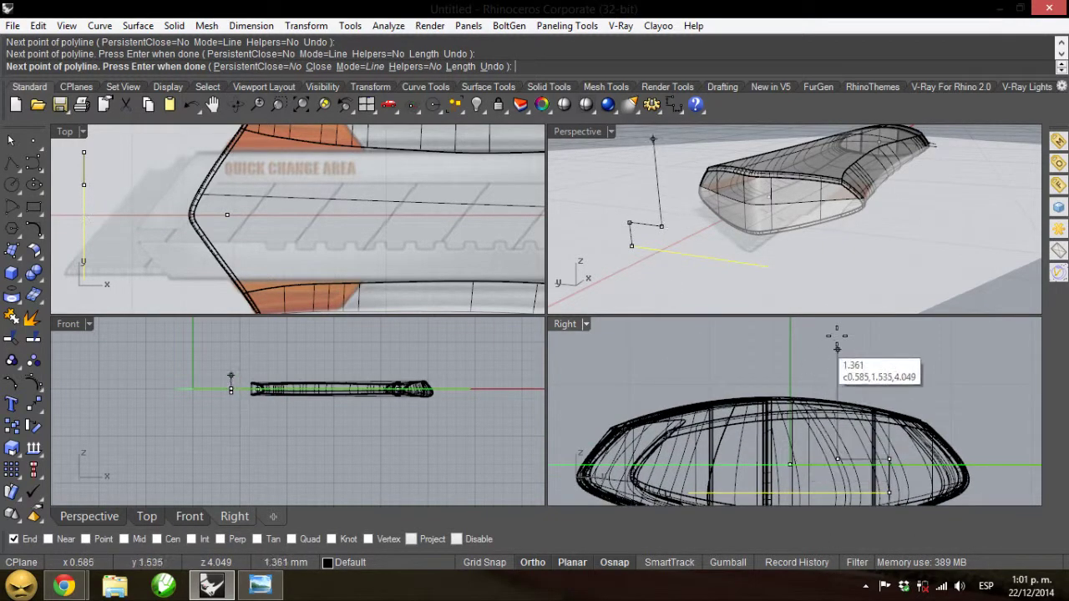
{"action": "left_click", "coordinate": [838, 335]}
{"action": "right_click", "coordinate": [838, 334]}
Step: Using SmartTrack, draw the opposite polyline from the line's other end: about 0.42 mm up, 0.74 mm inward, 1.5 mm up, across to the first polyline
{"action": "right_click", "coordinate": [782, 372]}
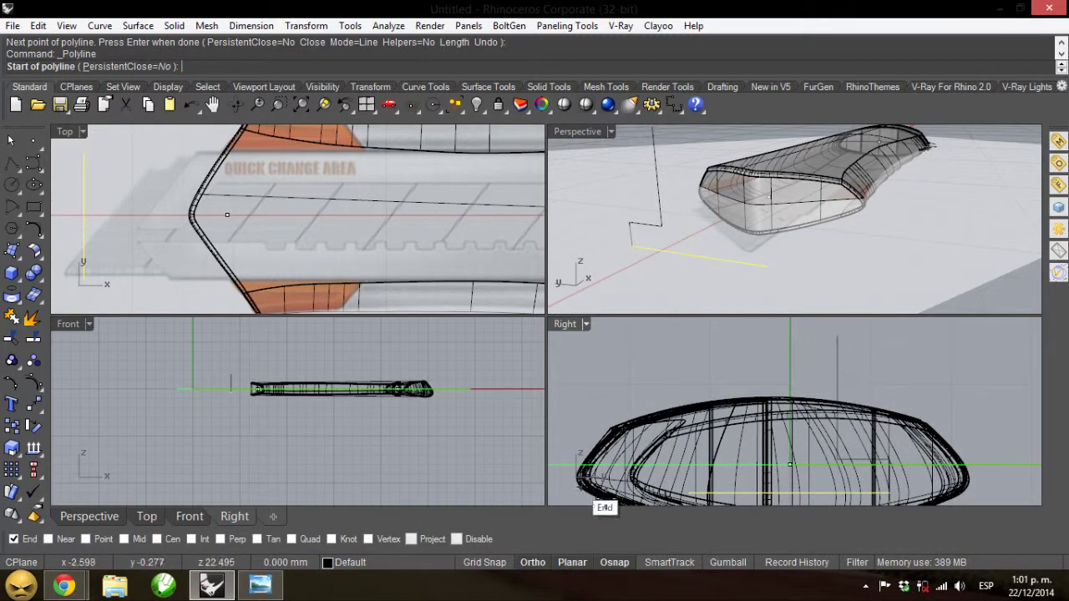
{"action": "left_click", "coordinate": [686, 492]}
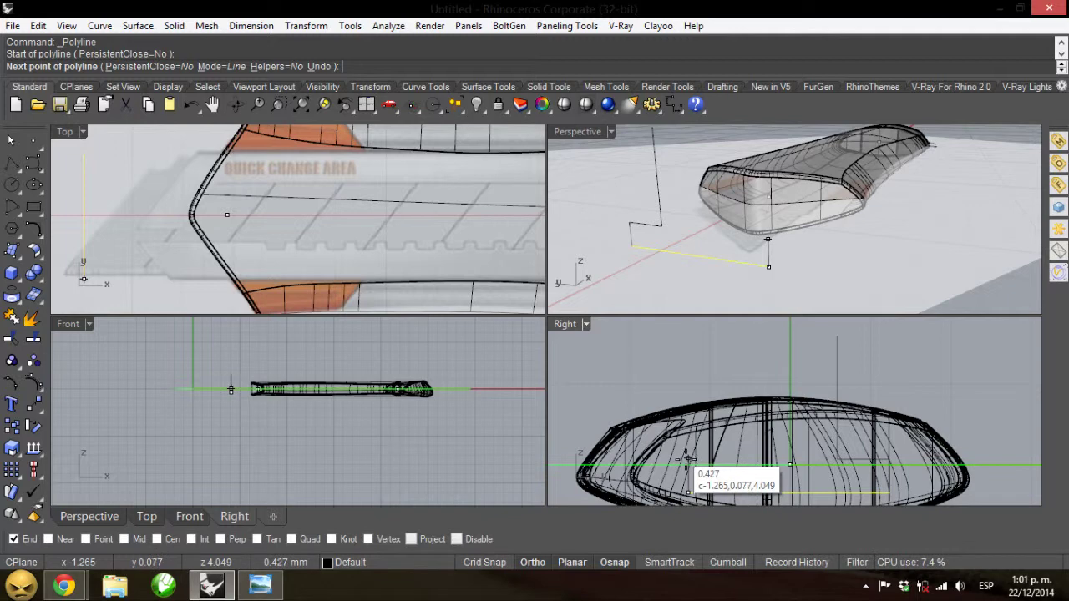
{"action": "left_click", "coordinate": [669, 562]}
{"action": "mouse_move", "coordinate": [838, 461]}
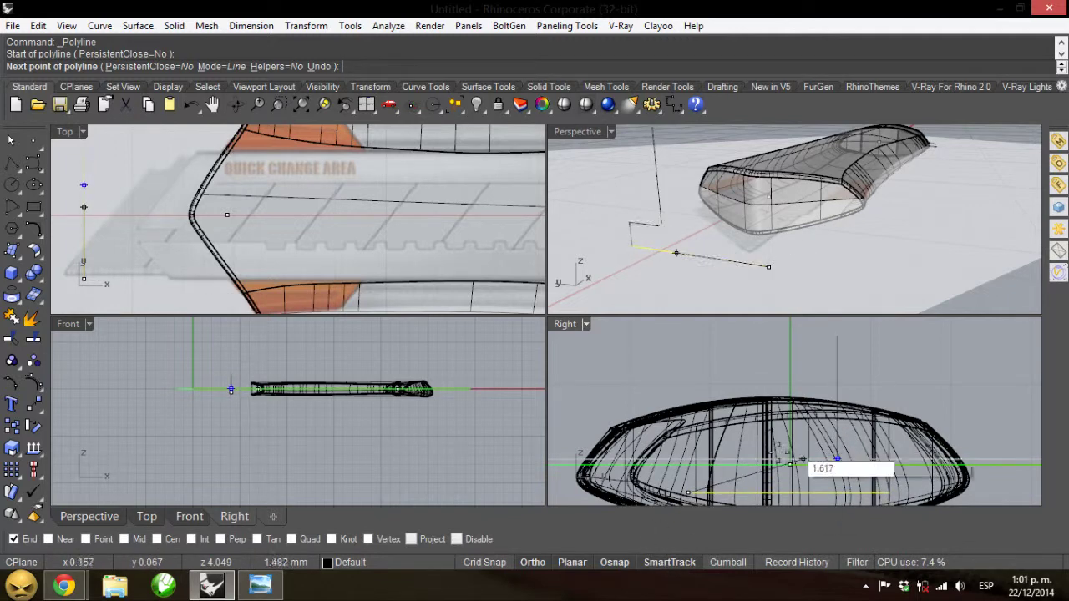
{"action": "left_click", "coordinate": [687, 457]}
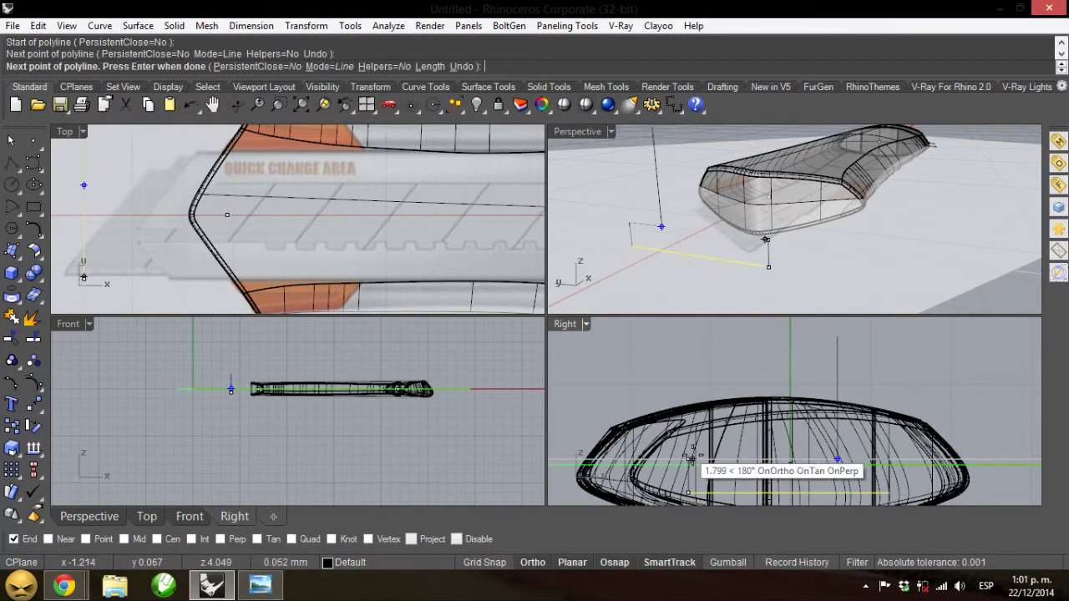
{"action": "left_click", "coordinate": [748, 458]}
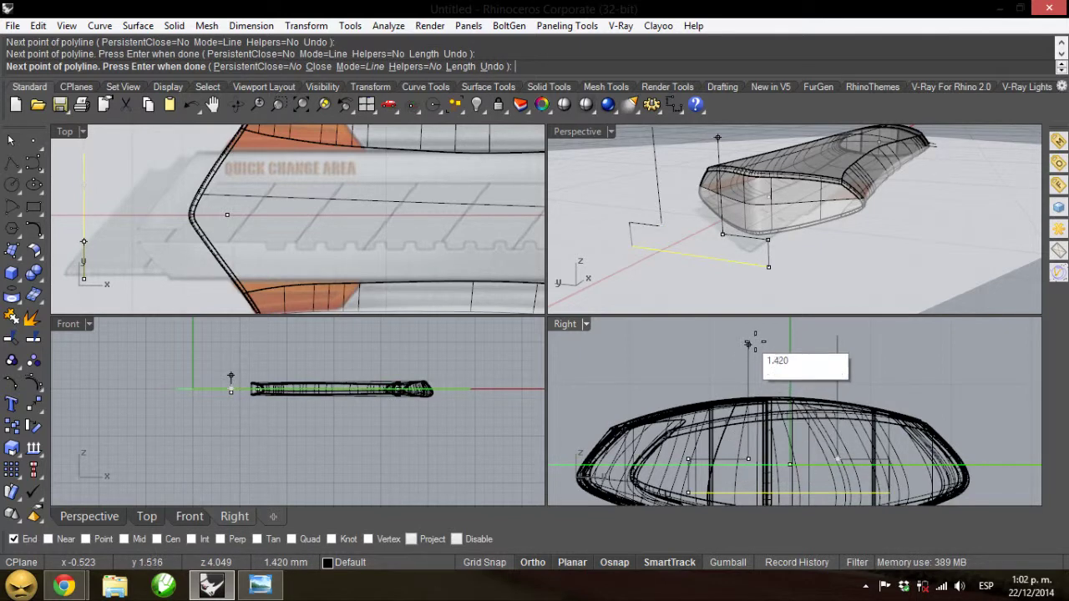
{"action": "left_click", "coordinate": [810, 338]}
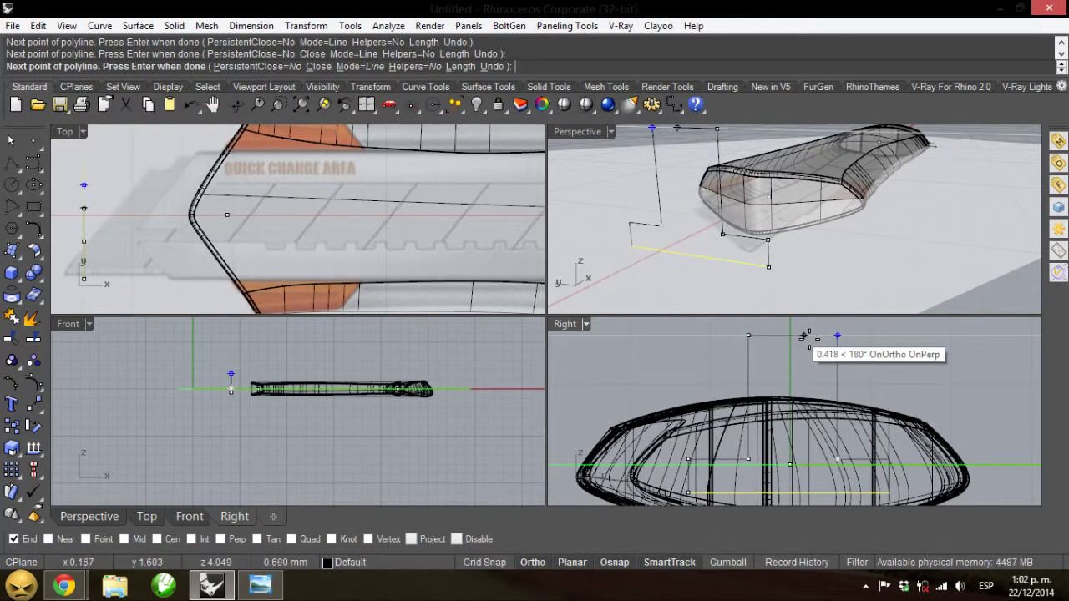
{"action": "left_click", "coordinate": [836, 337]}
{"action": "scroll", "coordinate": [828, 342], "scroll_direction": "down", "scroll_amount": 3}
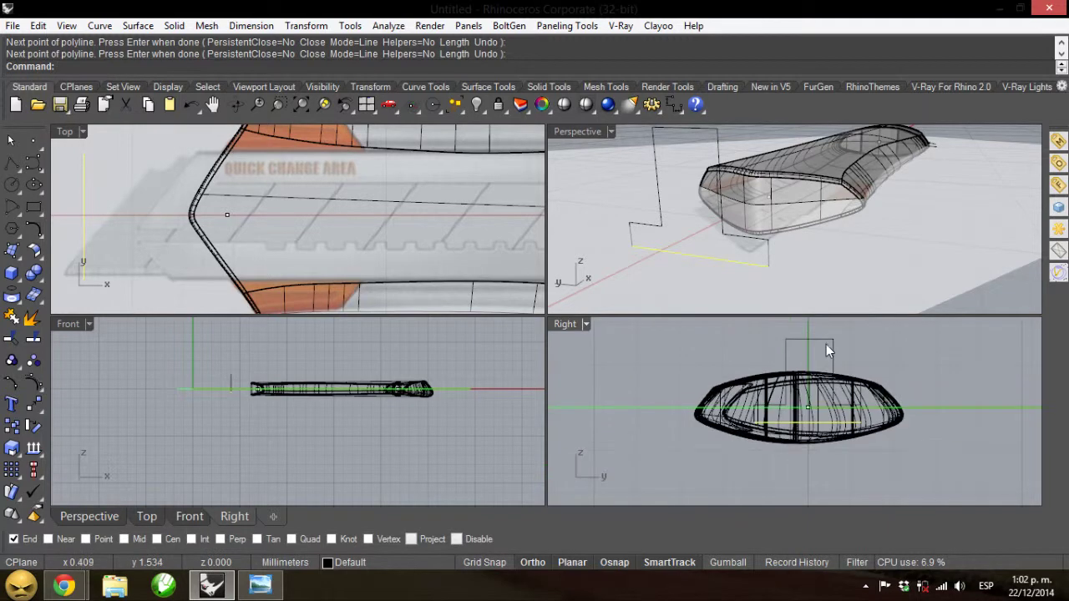
{"action": "scroll", "coordinate": [840, 432], "scroll_direction": "up", "scroll_amount": 3}
{"action": "scroll", "coordinate": [833, 367], "scroll_direction": "down", "scroll_amount": 3}
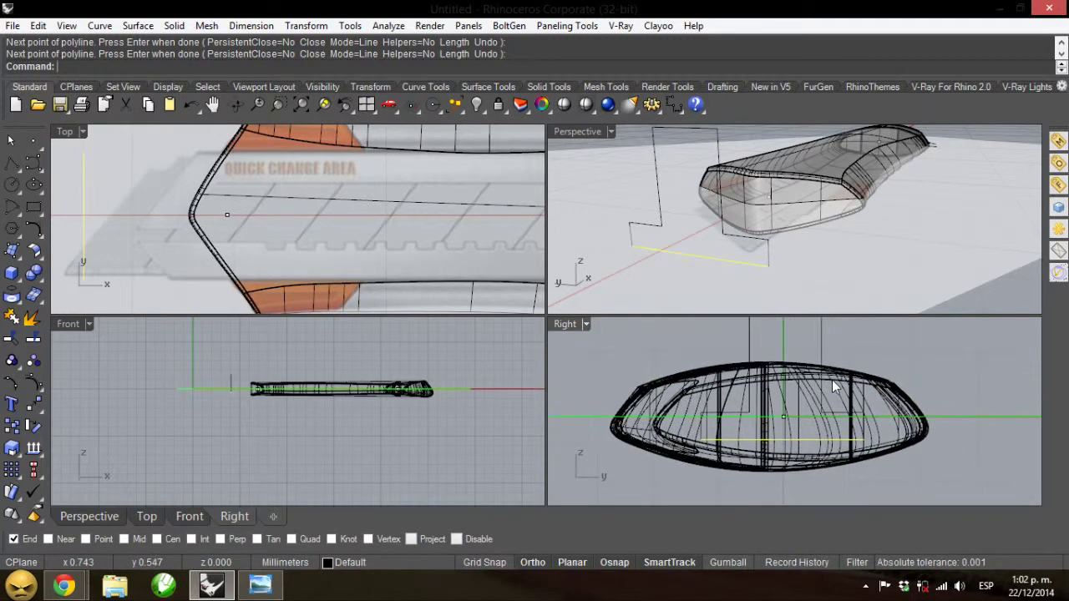
Step: Join the base line and the two stepped polylines into one closed profile curve
{"action": "left_click", "coordinate": [819, 338]}
{"action": "left_click", "coordinate": [749, 338]}
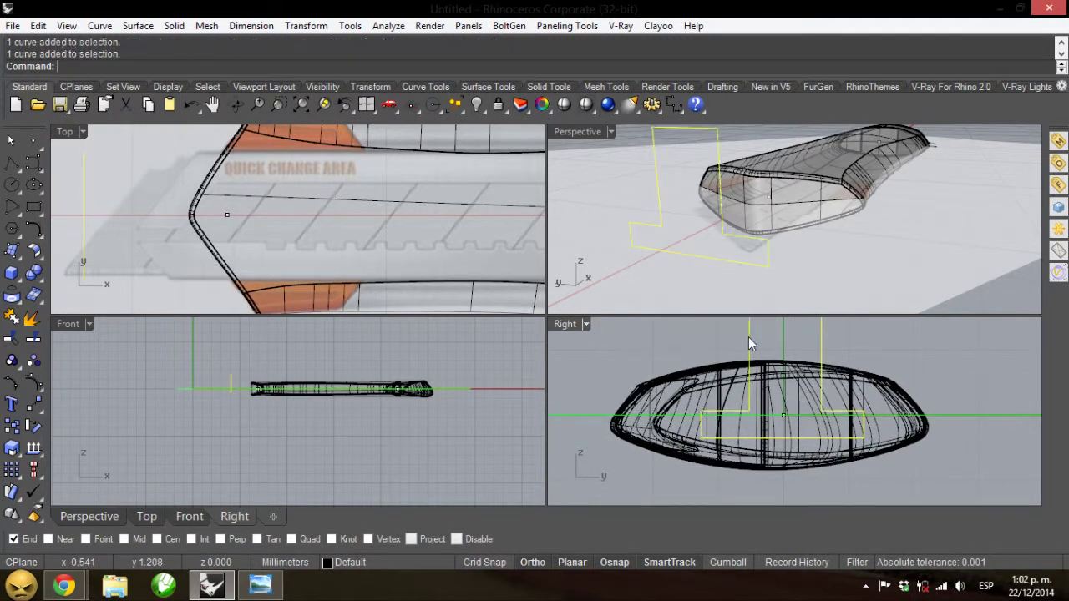
{"action": "right_click_drag", "start_coordinate": [748, 337], "coordinate": [733, 404]}
{"action": "left_click", "coordinate": [9, 385]}
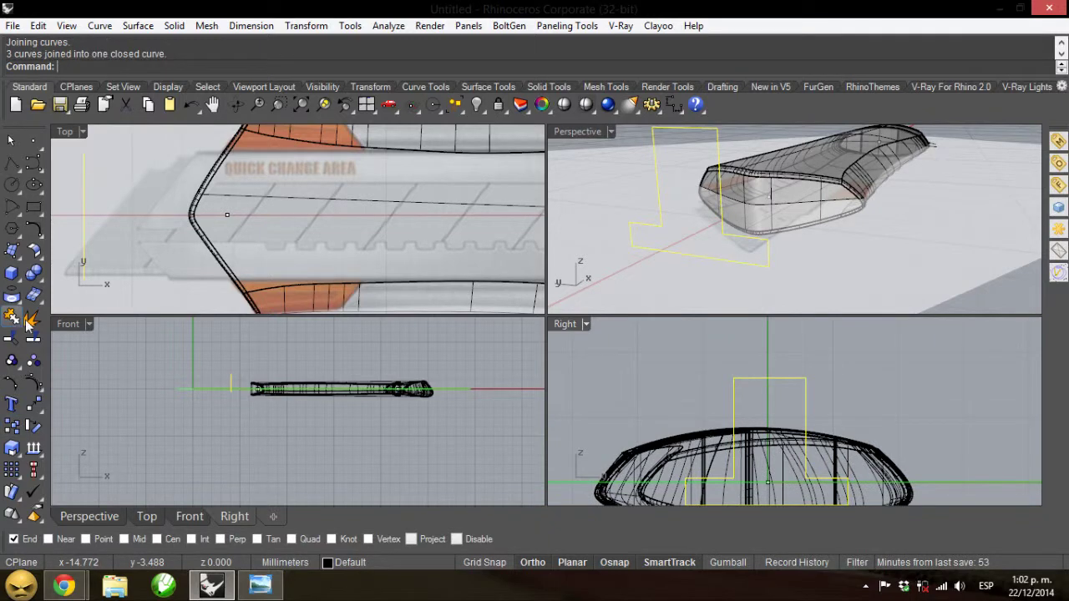
Step: Hide the Imagen layer so only the knife body and the stepped profile are displayed
{"action": "right_click_drag", "start_coordinate": [644, 173], "coordinate": [706, 196]}
{"action": "scroll", "coordinate": [709, 201], "scroll_direction": "up", "scroll_amount": 2}
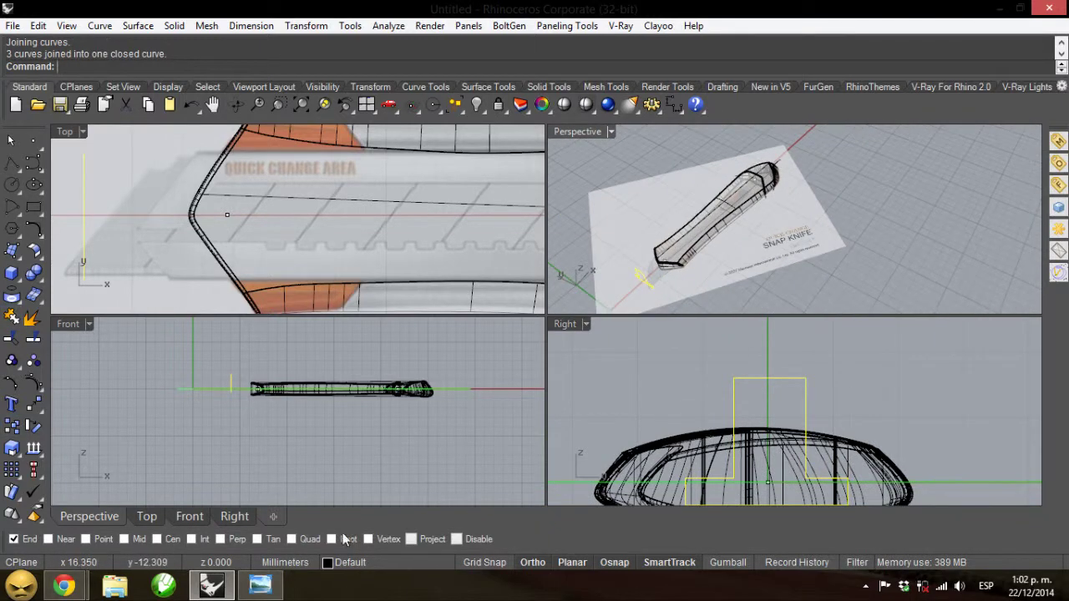
{"action": "left_click", "coordinate": [355, 562]}
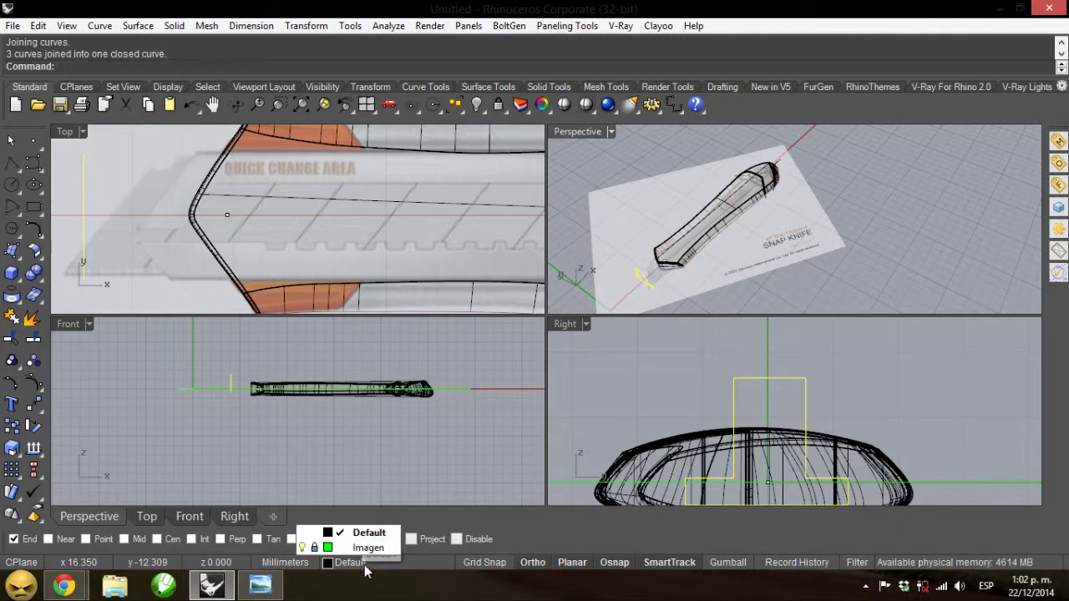
{"action": "left_click", "coordinate": [303, 547]}
{"action": "right_click_drag", "start_coordinate": [617, 271], "coordinate": [630, 197]}
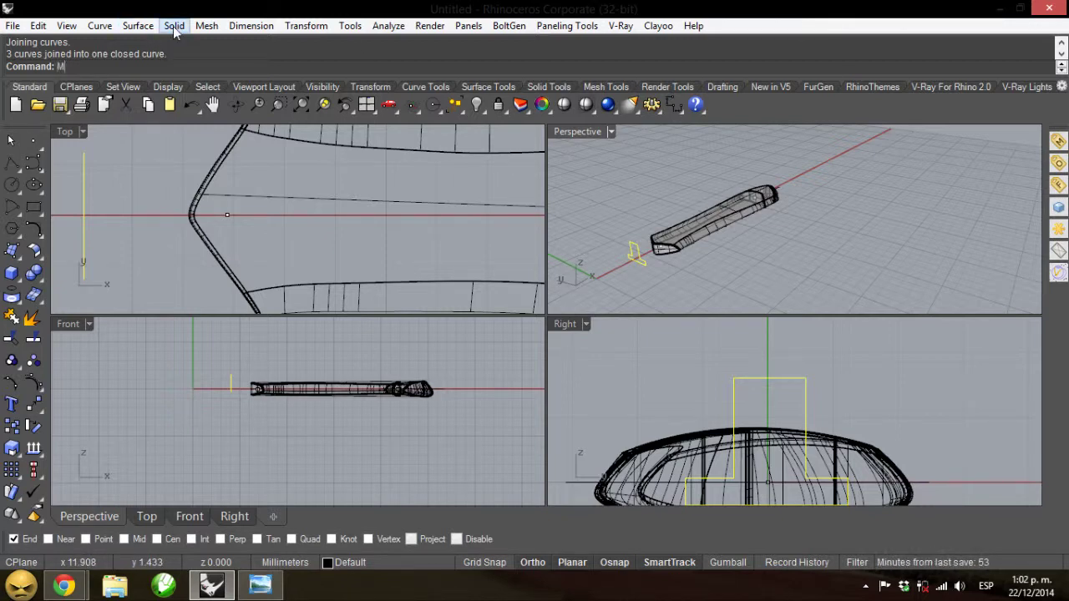
Step: With SmartTrack off, use MakeHole to cut the stepped profile lengthwise through the knife body, normal to the curve, with the depth point at about x 33.2
{"action": "type", "text": "ake2D"}
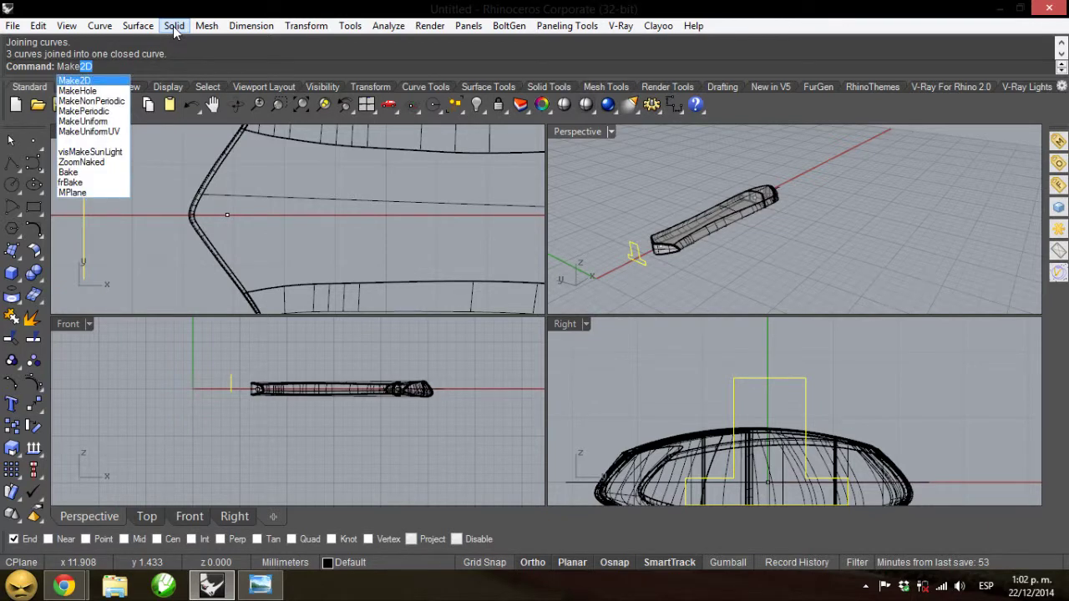
{"action": "key", "text": "Down"}
{"action": "key", "text": "Return"}
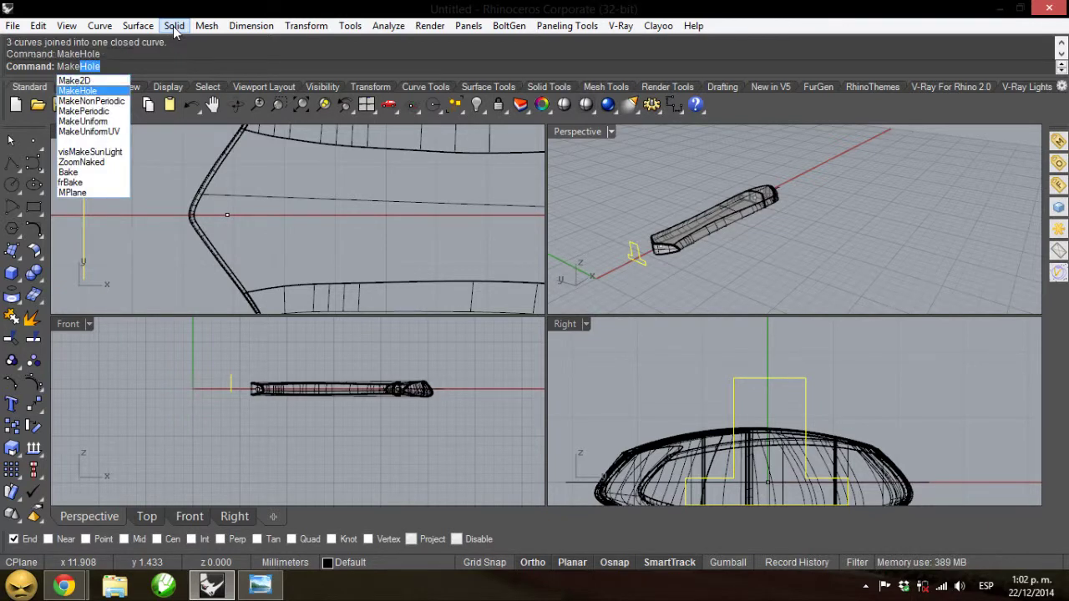
{"action": "left_click", "coordinate": [667, 252]}
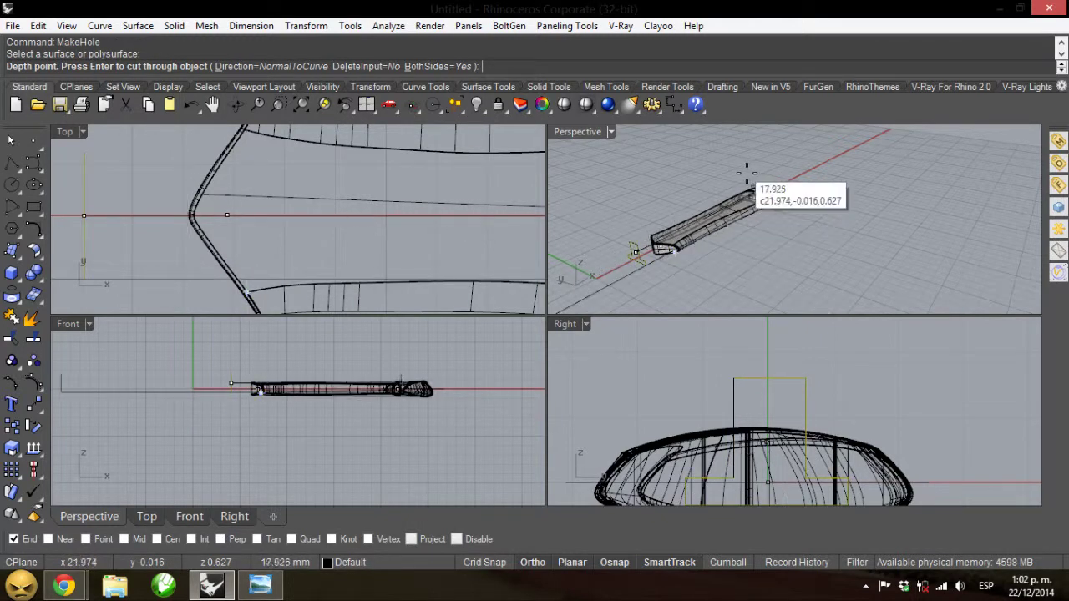
{"action": "scroll", "coordinate": [114, 180], "scroll_direction": "down", "scroll_amount": 5}
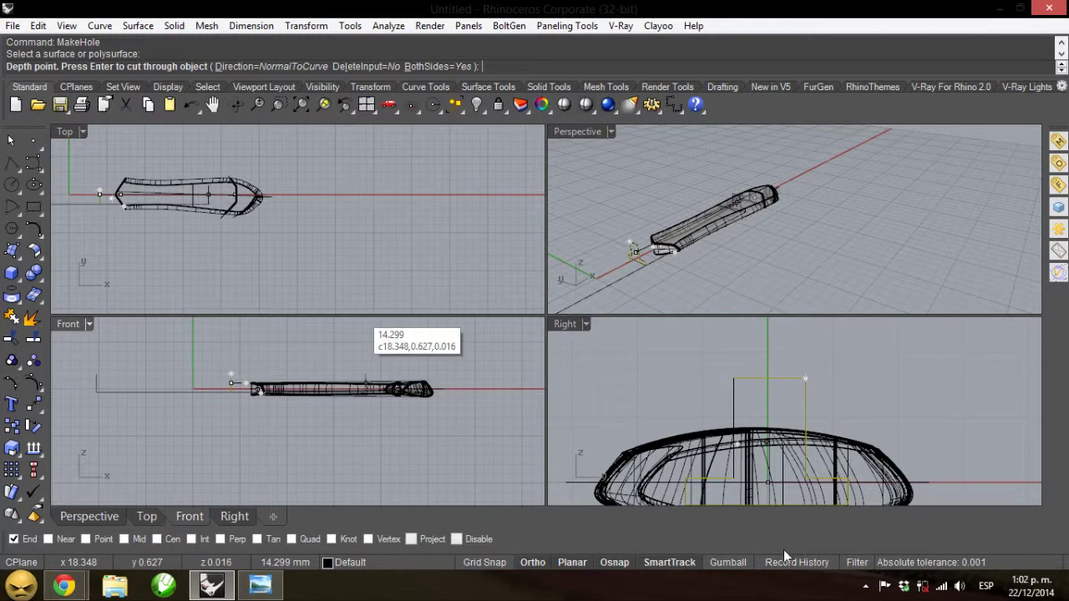
{"action": "left_click", "coordinate": [323, 221]}
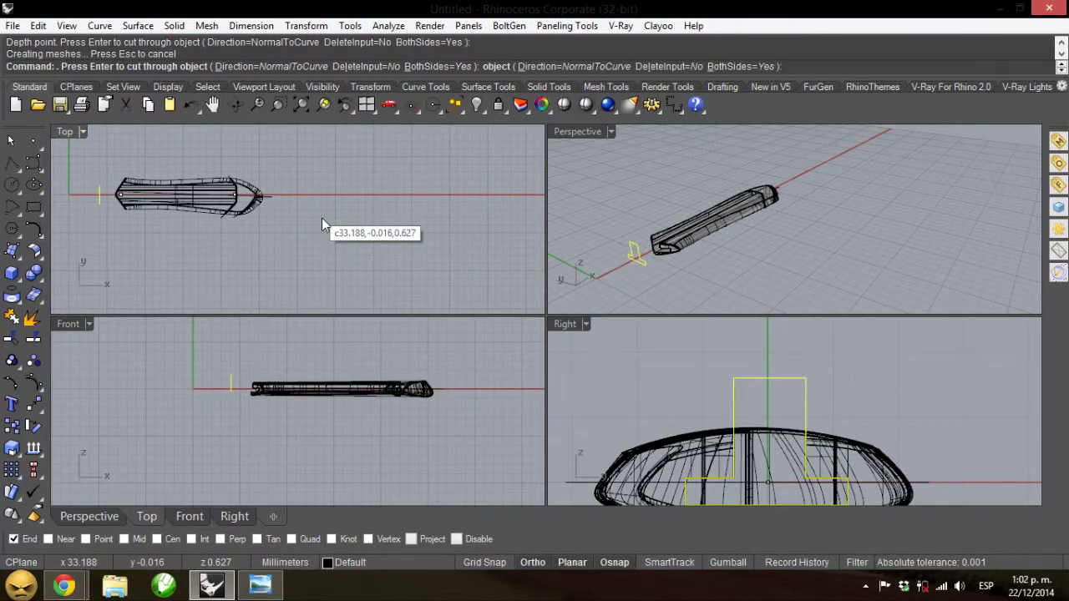
Step: Examine the stepped channel cut along the body in an enlarged Perspective view and in the Top view
{"action": "right_click_drag", "start_coordinate": [650, 248], "coordinate": [565, 239]}
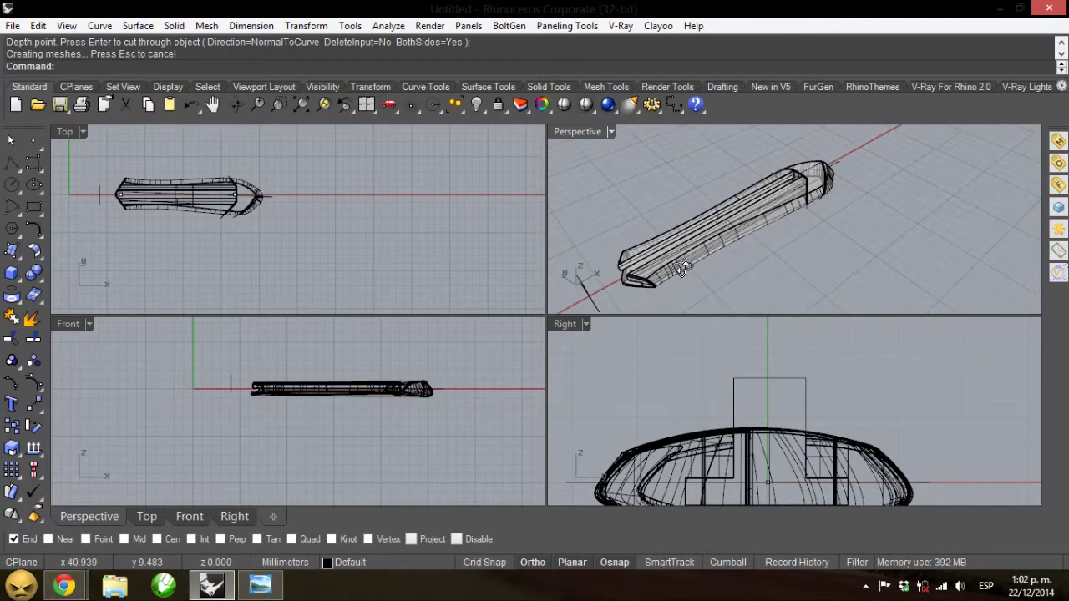
{"action": "double_click", "coordinate": [563, 131]}
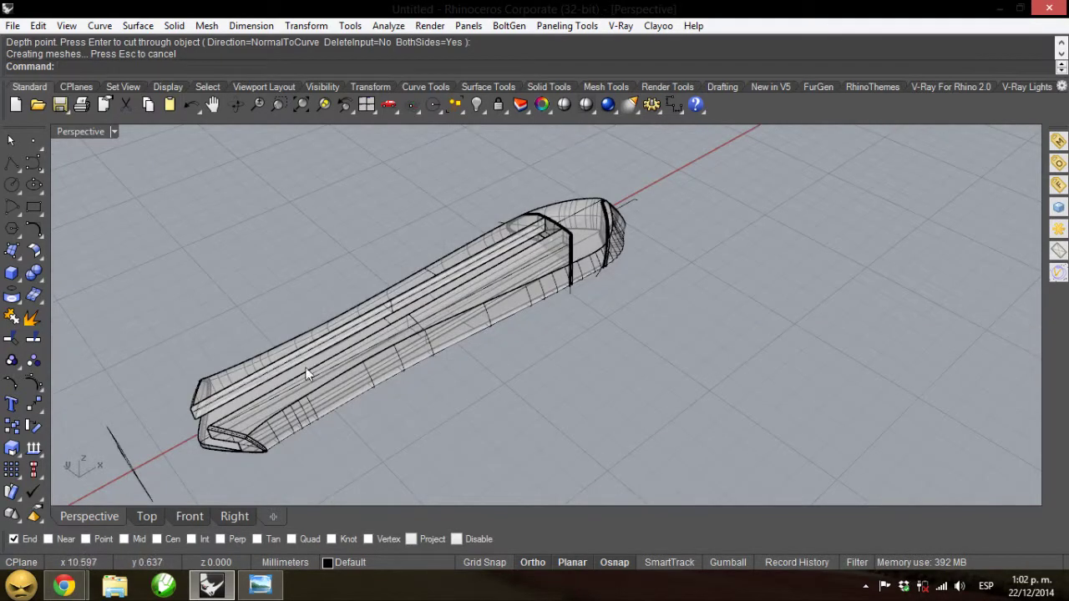
{"action": "right_click_drag", "start_coordinate": [306, 368], "coordinate": [345, 327]}
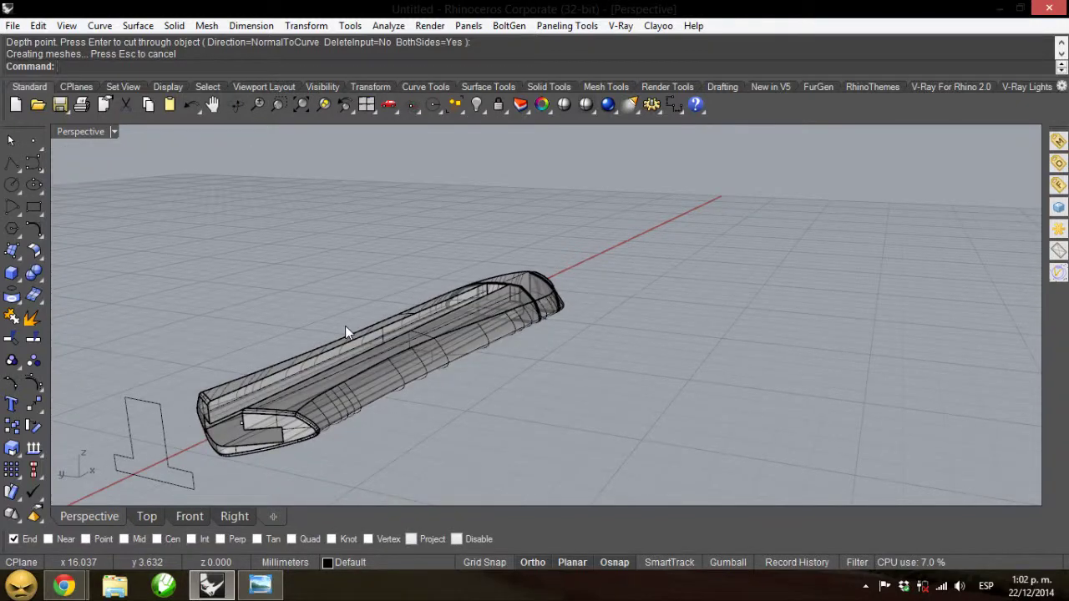
{"action": "double_click", "coordinate": [77, 131]}
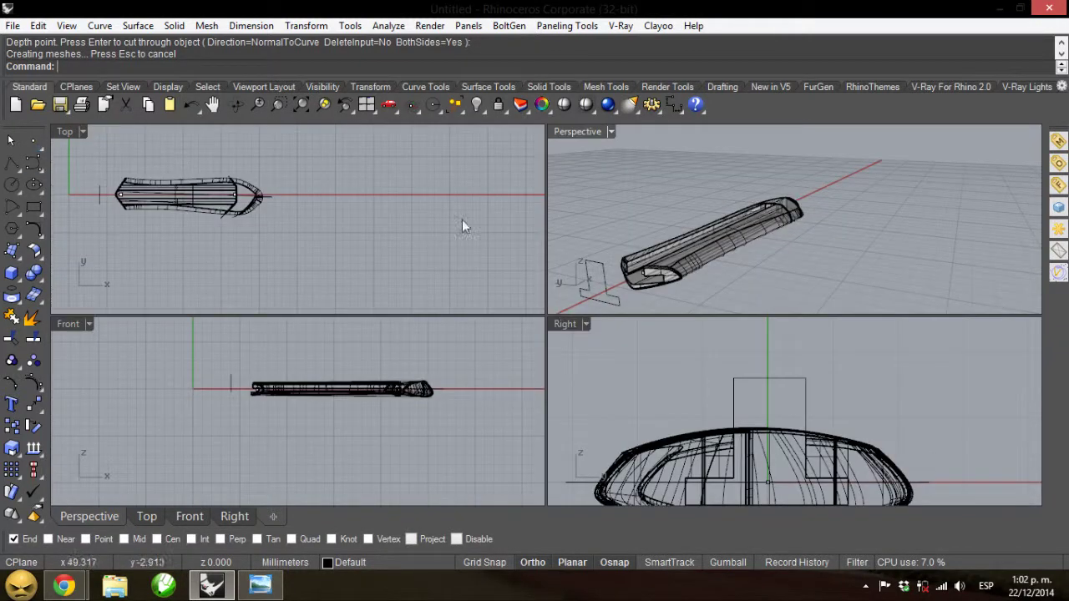
{"action": "scroll", "coordinate": [319, 220], "scroll_direction": "up", "scroll_amount": 5}
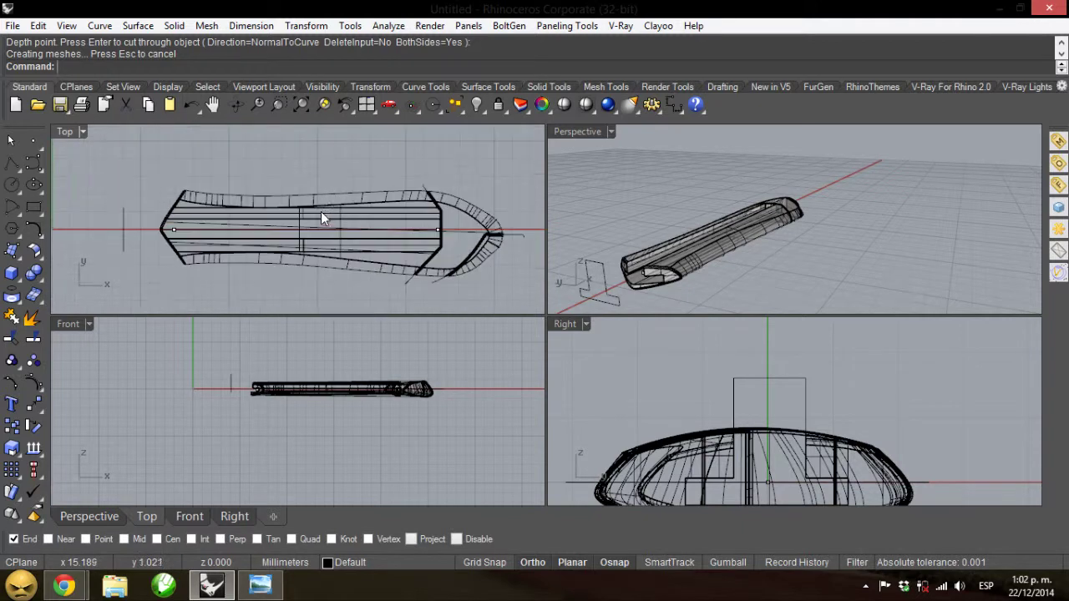
Step: Show the Imagen layer and compare the cut channel with the blade and slider of the reference image in the Top view
{"action": "left_click", "coordinate": [371, 562]}
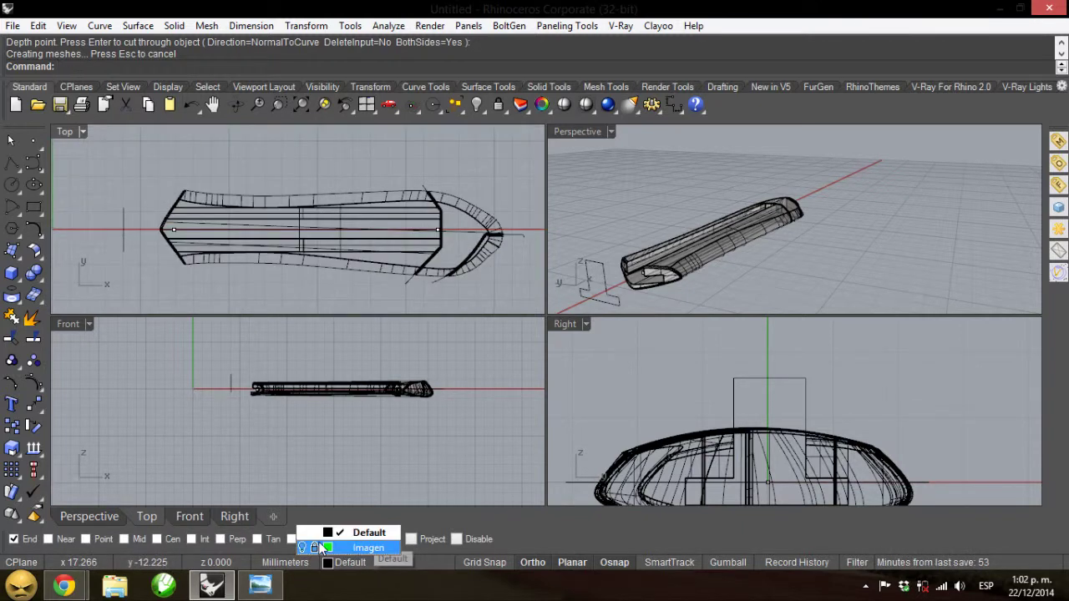
{"action": "left_click", "coordinate": [302, 547]}
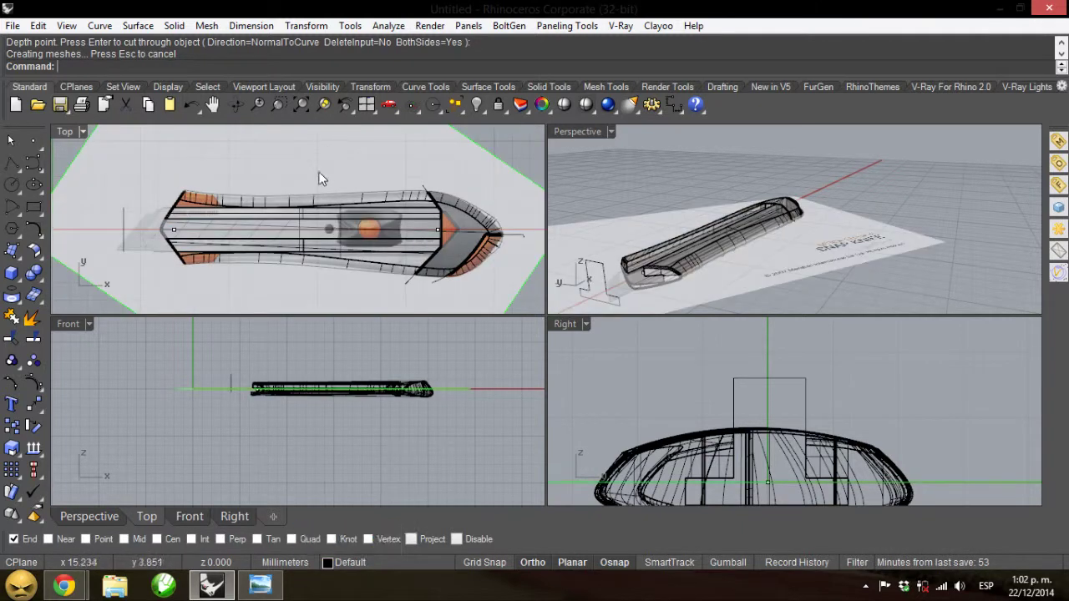
{"action": "scroll", "coordinate": [333, 253], "scroll_direction": "up", "scroll_amount": 2}
{"action": "scroll", "coordinate": [332, 255], "scroll_direction": "up", "scroll_amount": 2}
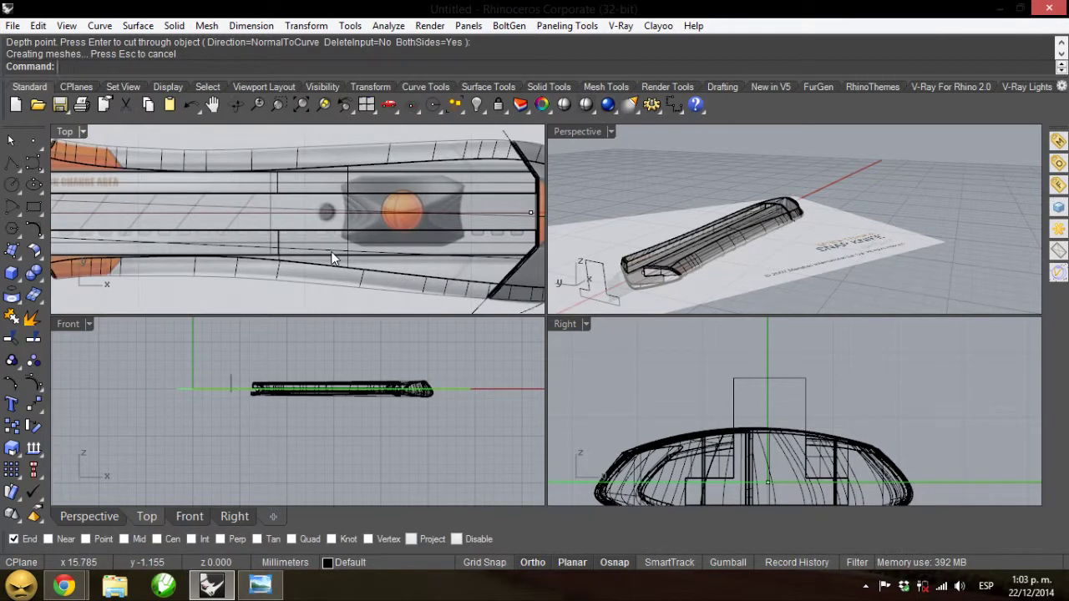
{"action": "scroll", "coordinate": [251, 245], "scroll_direction": "down", "scroll_amount": 2}
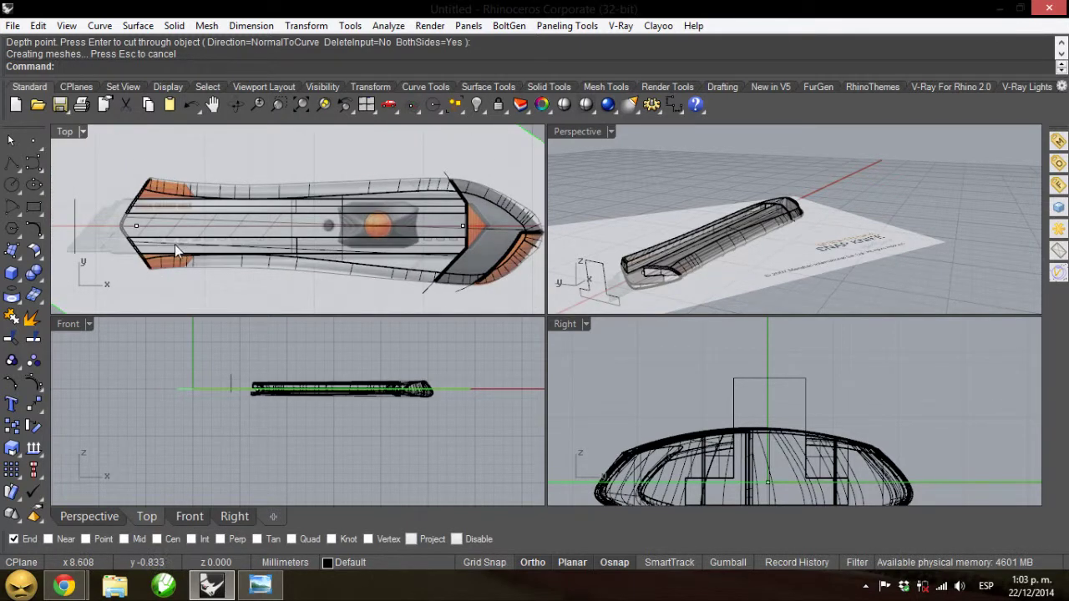
Step: Undo the MakeHole cut in the knife body and show the Imagen layer again
{"action": "key", "text": "ctrl+z"}
{"action": "key", "text": "ctrl+z"}
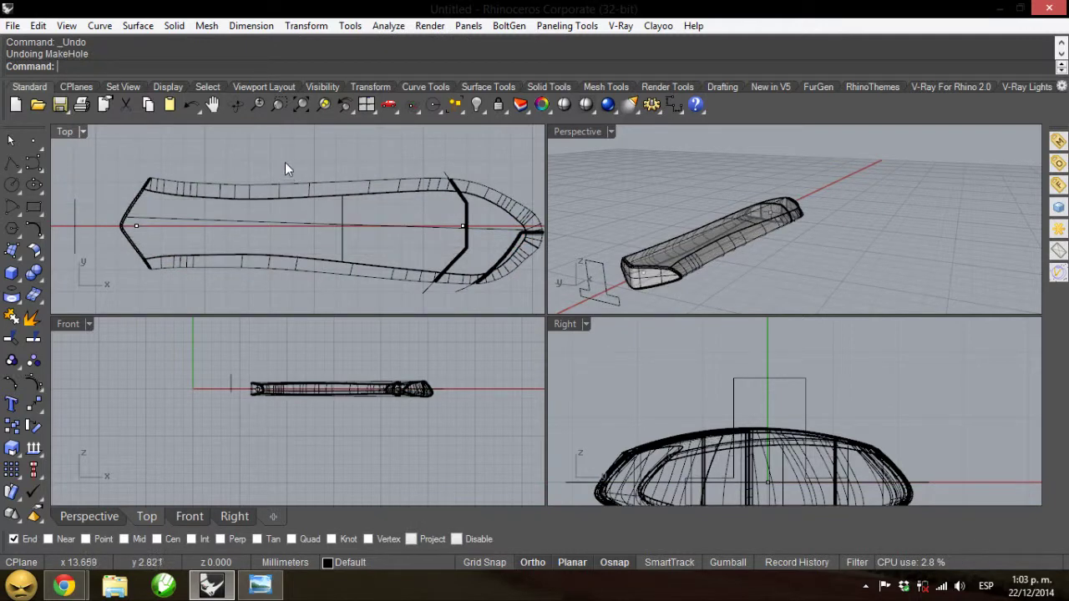
{"action": "left_click", "coordinate": [344, 562]}
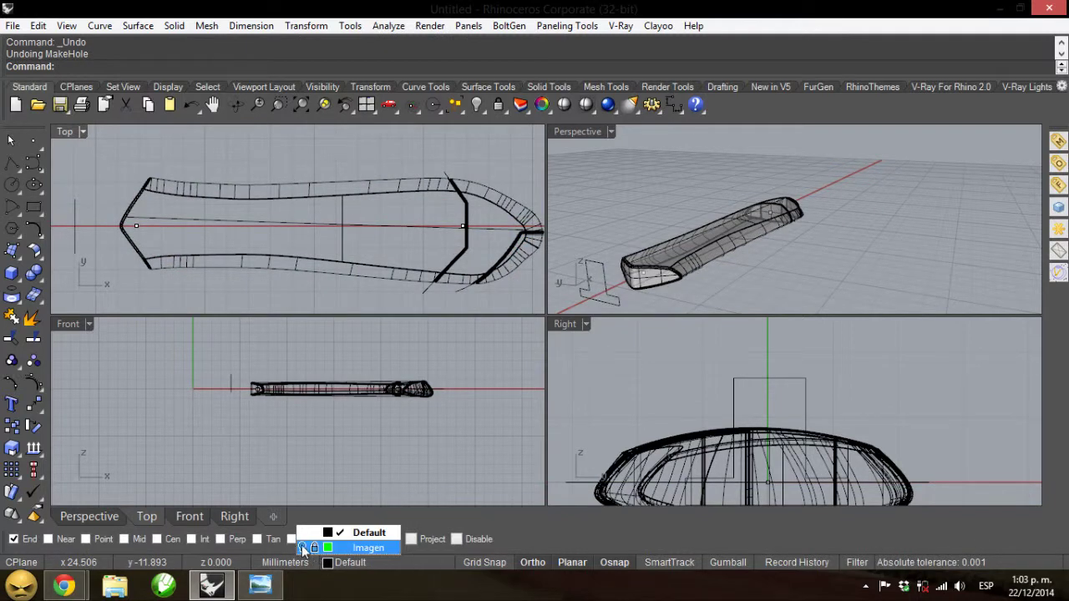
{"action": "left_click", "coordinate": [301, 547]}
{"action": "right_click_drag", "start_coordinate": [270, 167], "coordinate": [284, 165]}
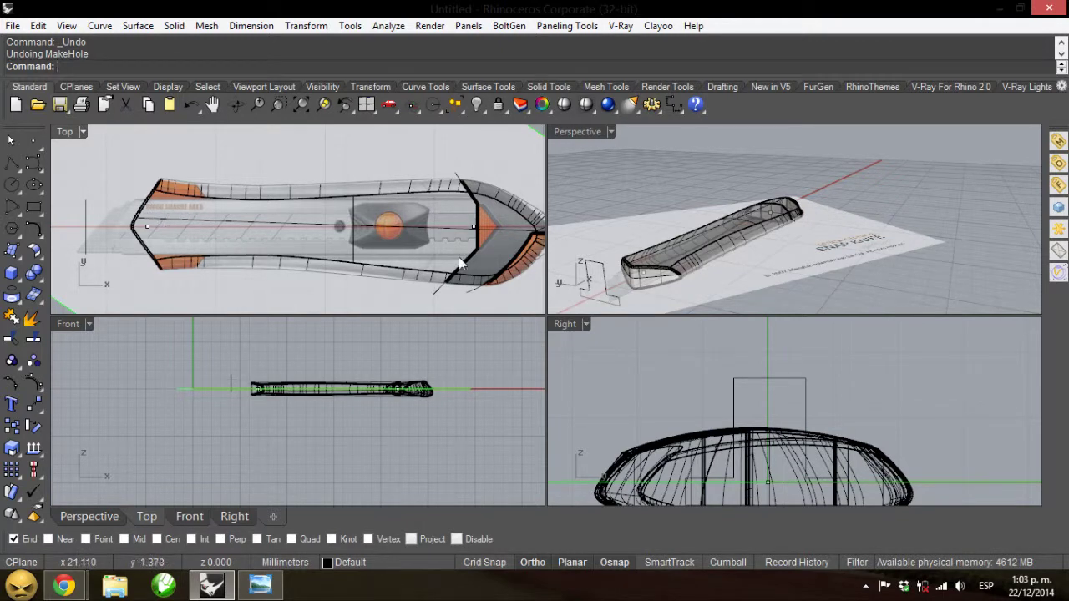
{"action": "left_click", "coordinate": [86, 214]}
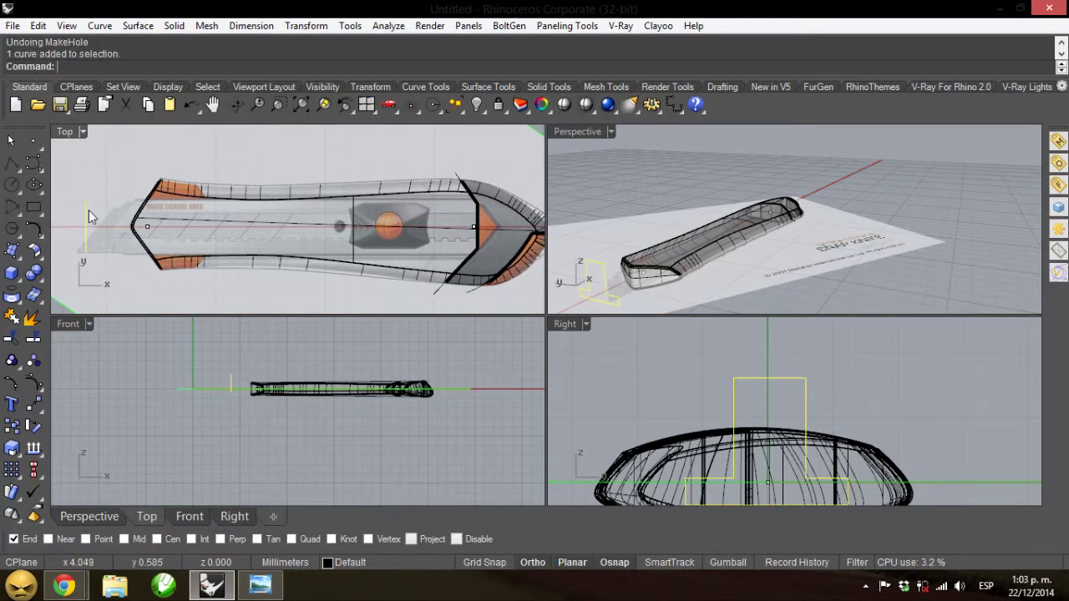
{"action": "right_click_drag", "start_coordinate": [671, 278], "coordinate": [681, 255]}
{"action": "scroll", "coordinate": [647, 274], "scroll_direction": "up", "scroll_amount": 2}
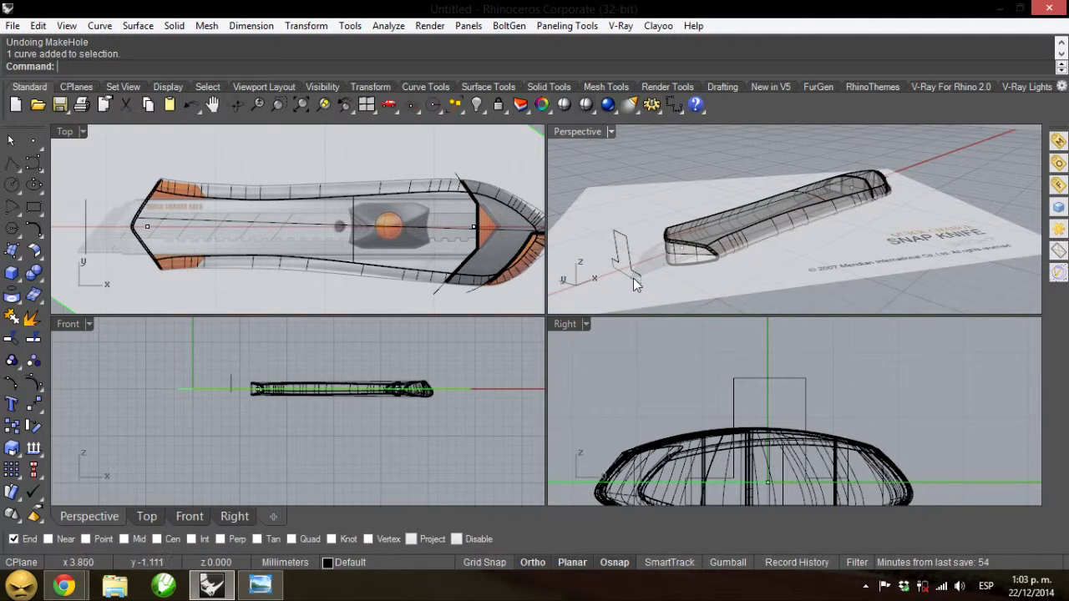
Step: Switch to Chrome, view the Rhino tutorials blog and the Mr Rhino 3D YouTube channel, and minimize the windows to the desktop
{"action": "mouse_move", "coordinate": [64, 586]}
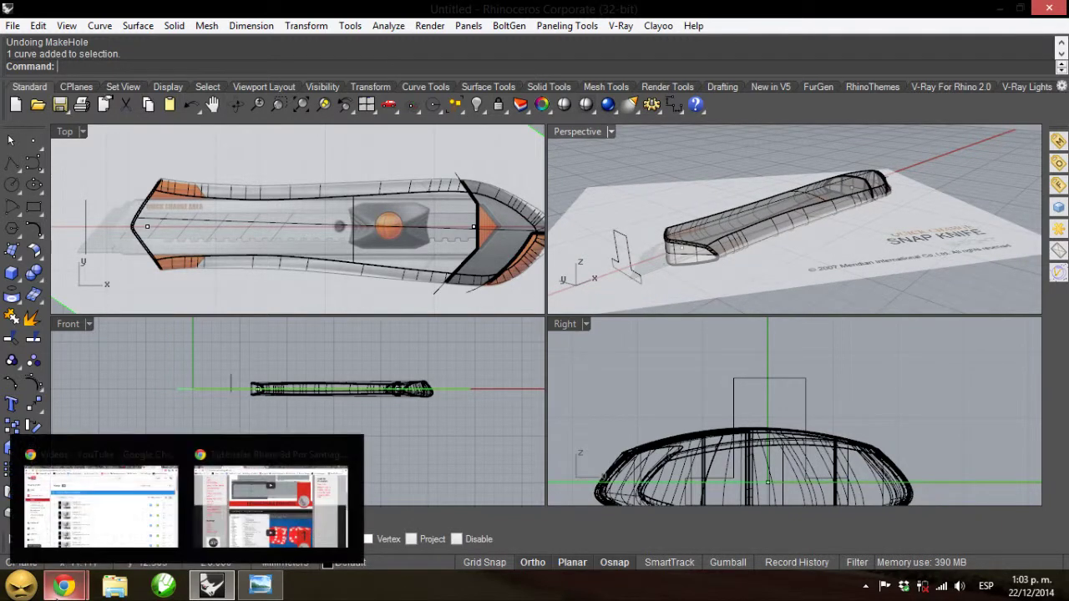
{"action": "left_click", "coordinate": [231, 490]}
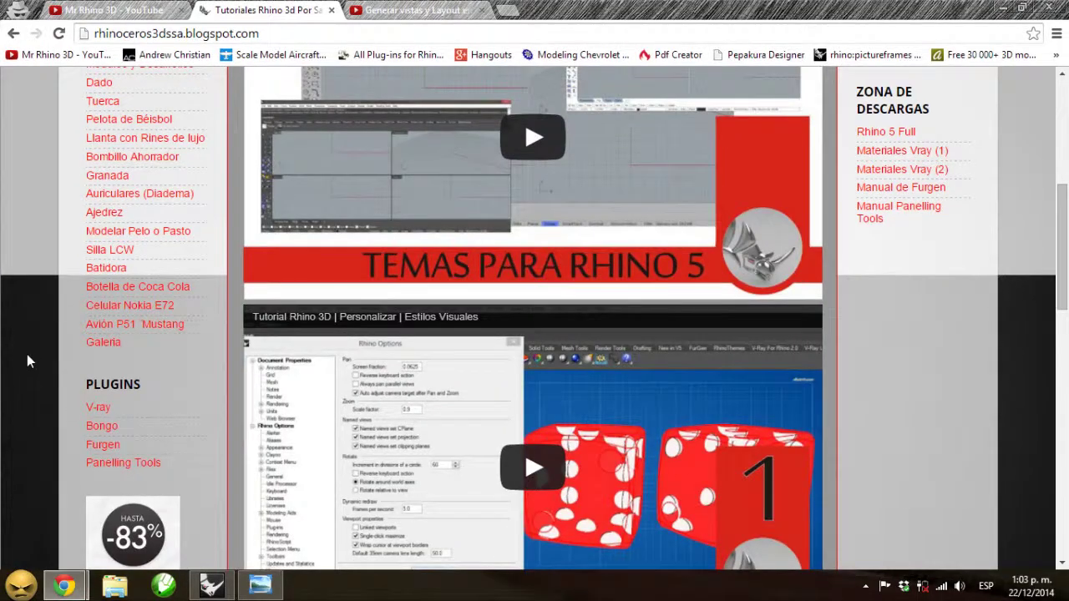
{"action": "scroll", "coordinate": [27, 355], "scroll_direction": "up", "scroll_amount": 5}
{"action": "scroll", "coordinate": [26, 361], "scroll_direction": "up", "scroll_amount": 2}
{"action": "left_click", "coordinate": [117, 10]}
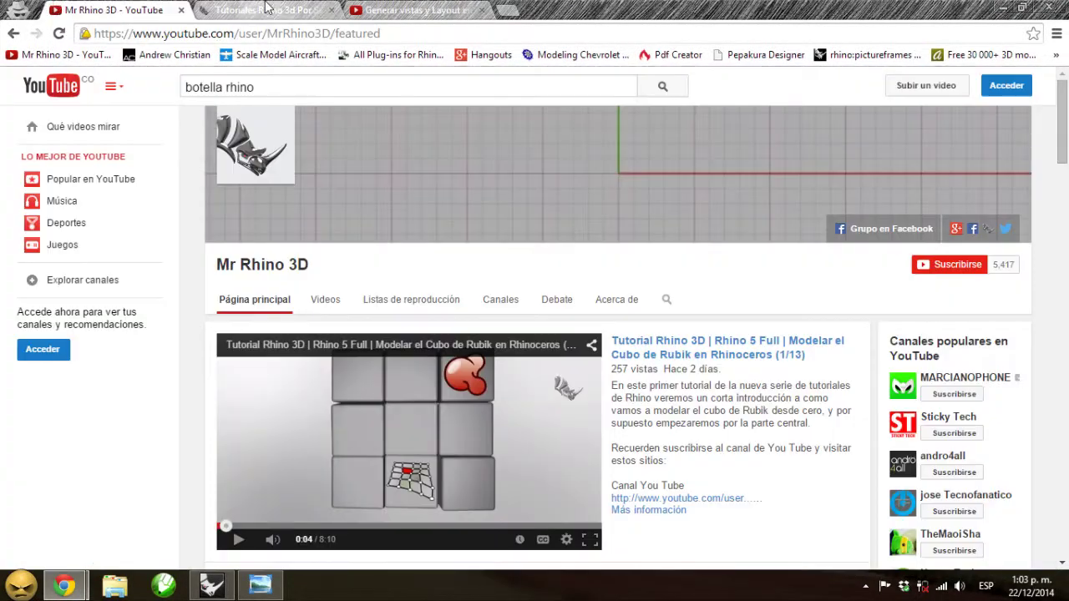
{"action": "left_click", "coordinate": [265, 7]}
{"action": "left_click", "coordinate": [139, 8]}
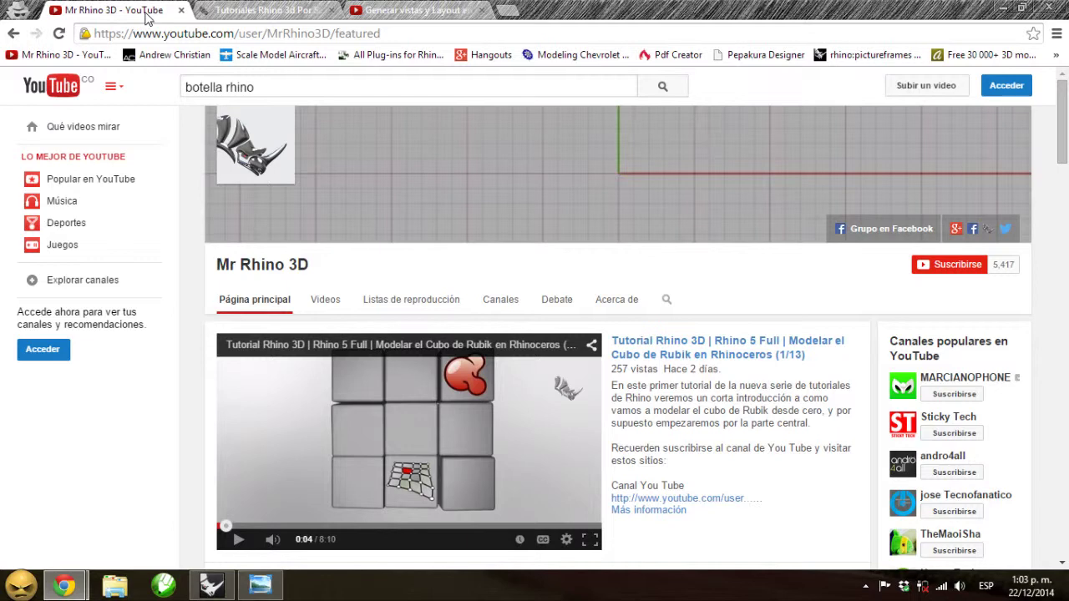
{"action": "left_click", "coordinate": [998, 7]}
{"action": "left_click", "coordinate": [997, 8]}
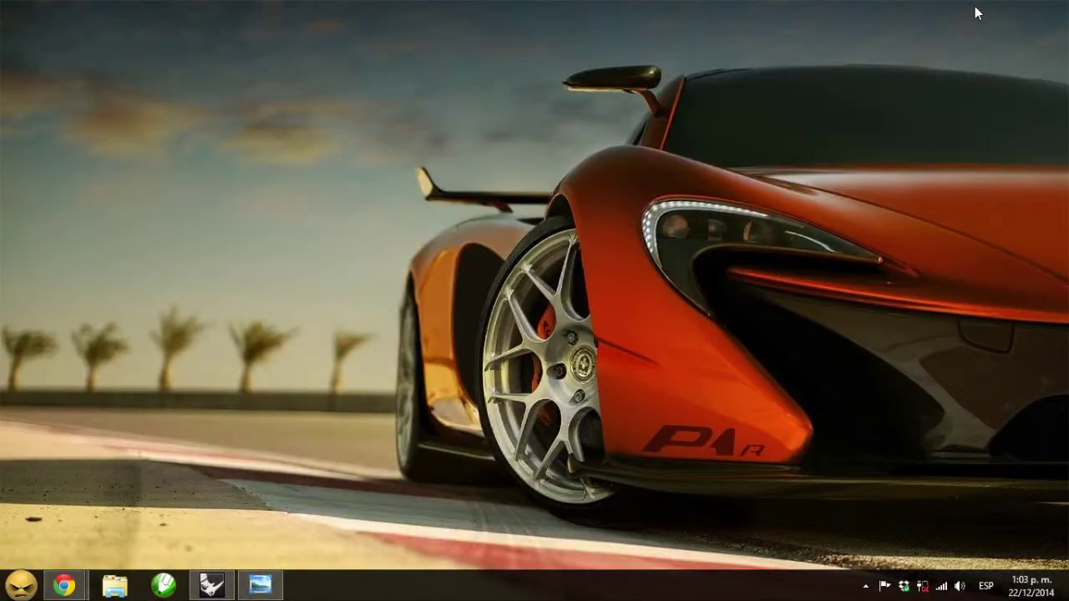